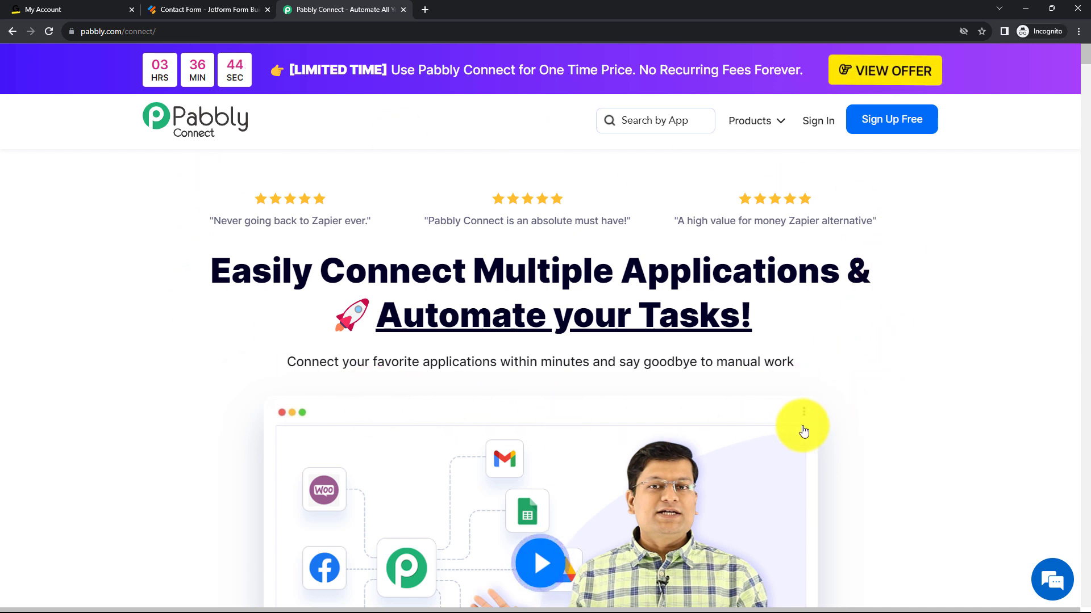
Sign in to Pabbly, access Pabbly Connect and create a workflow named "Create Registrants in GoToTraining for JotForm Responses".
{"action": "left_click", "coordinate": [818, 122]}
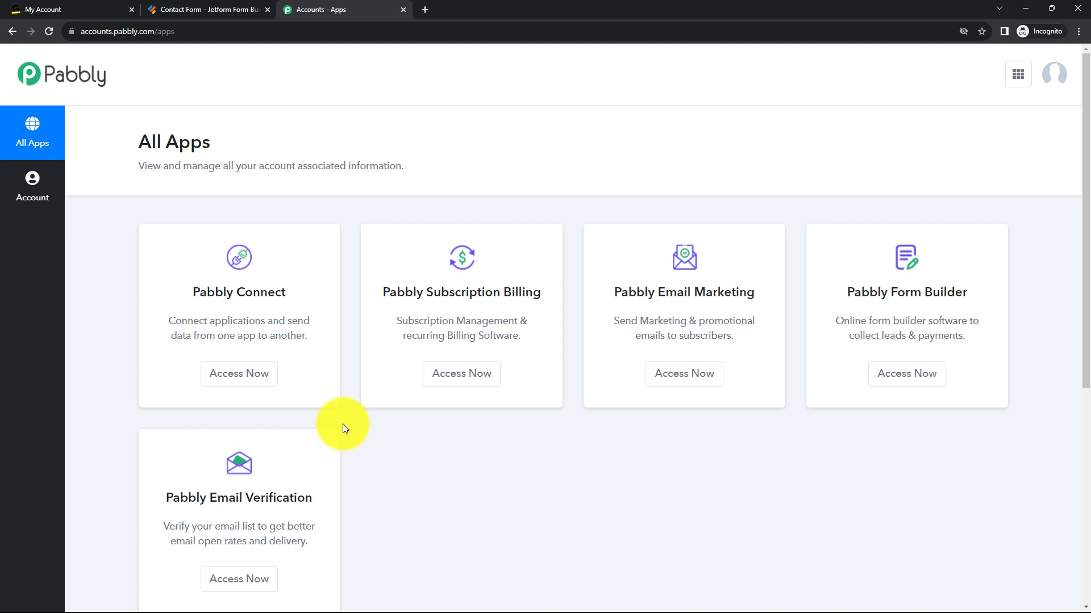
{"action": "left_click", "coordinate": [264, 378]}
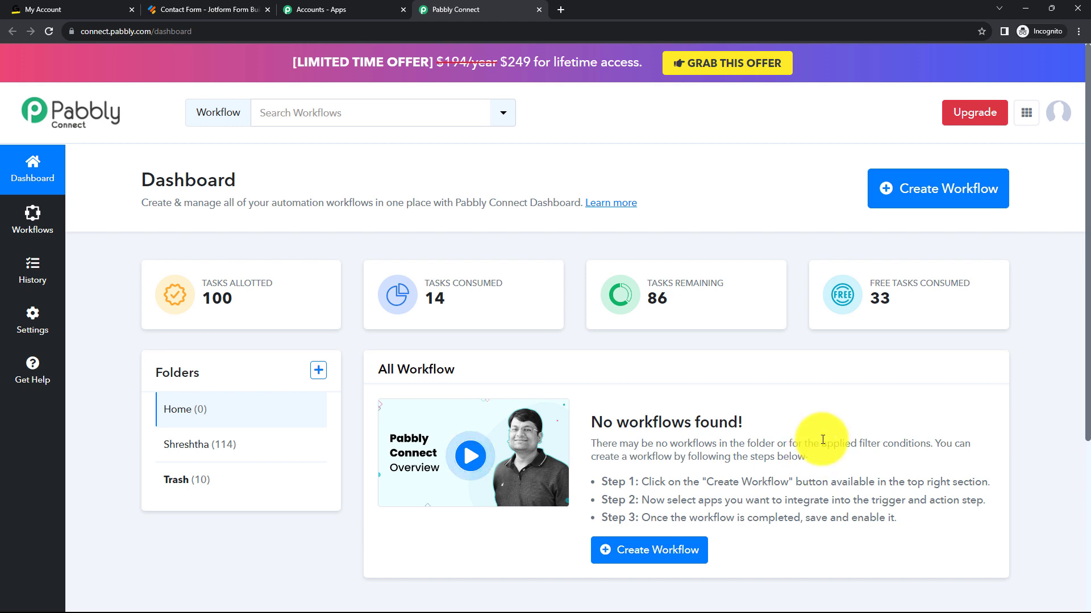
{"action": "left_click", "coordinate": [905, 197]}
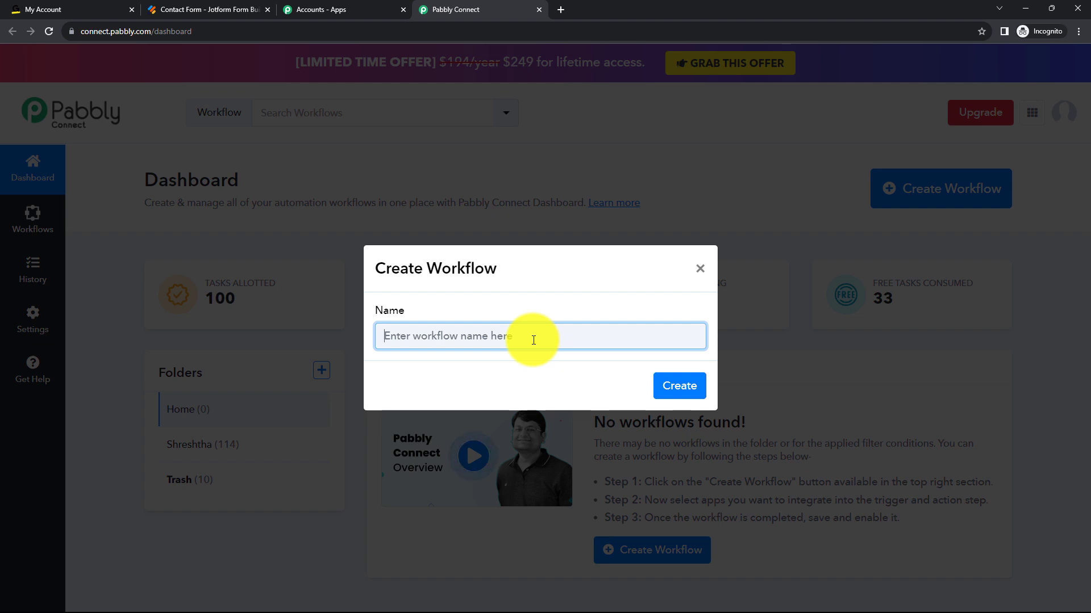
{"action": "type", "text": "Create Registrants in GoToTraining for JotForm Responses"}
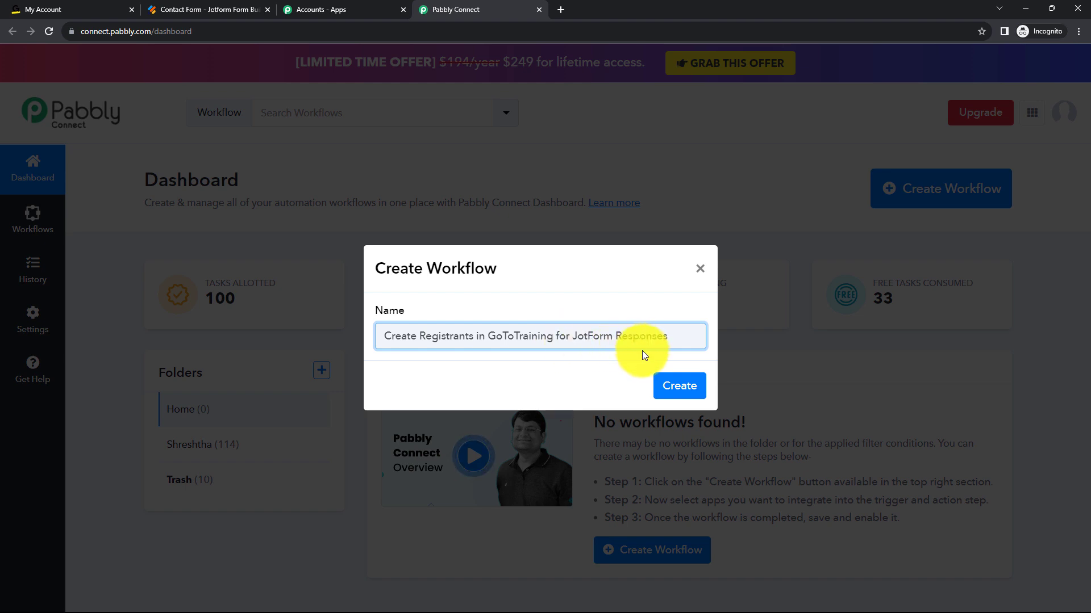
{"action": "left_click", "coordinate": [666, 386]}
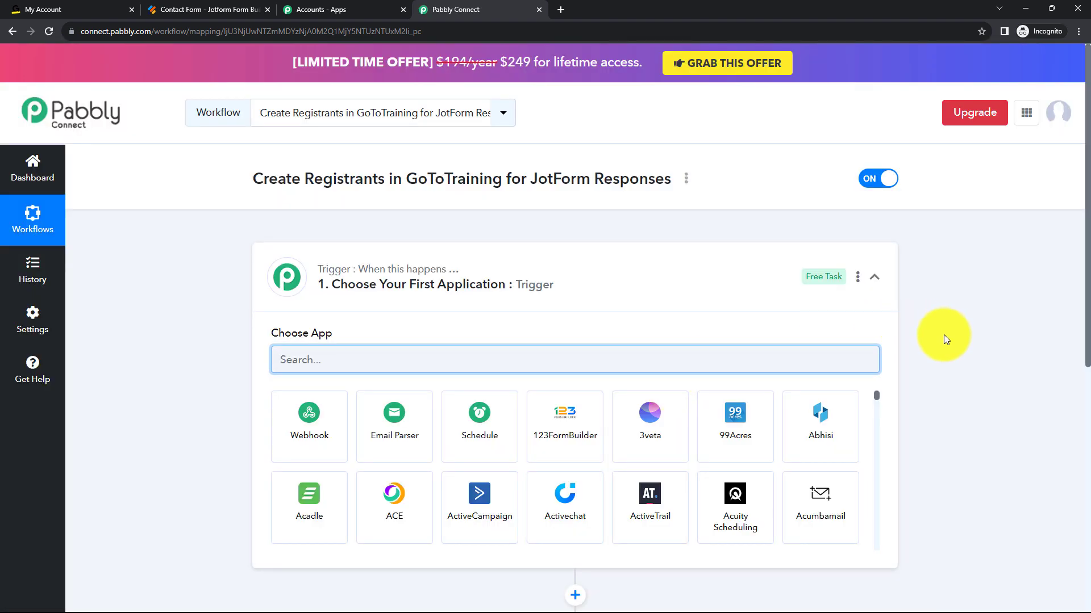
Set the workflow's trigger to Jotform with the New Response event and copy its webhook URL.
{"action": "scroll", "coordinate": [943, 335], "scroll_direction": "down", "scroll_amount": 3}
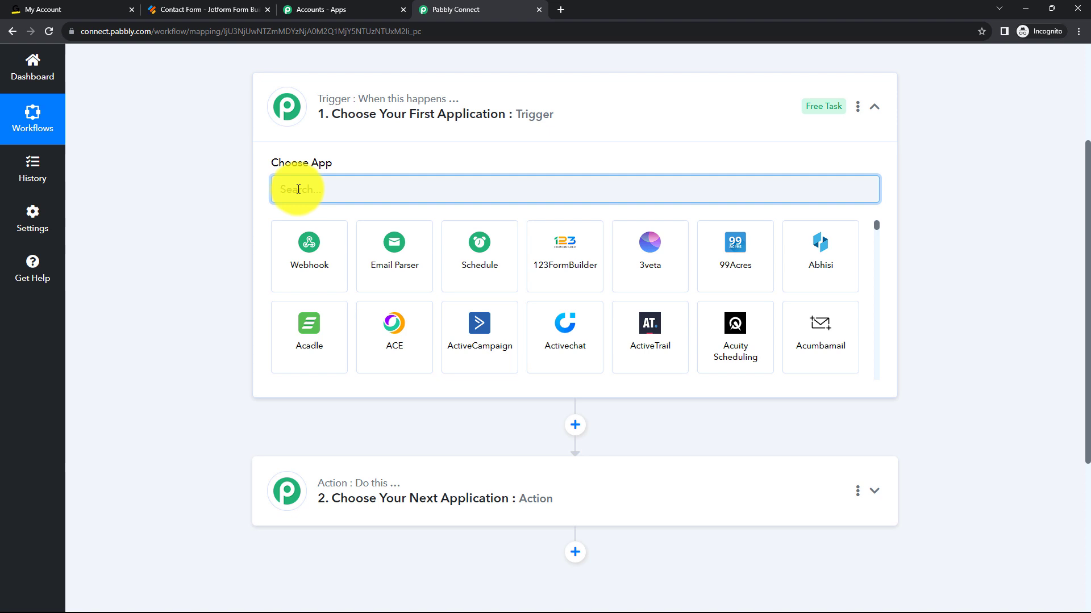
{"action": "type", "text": "Jo"}
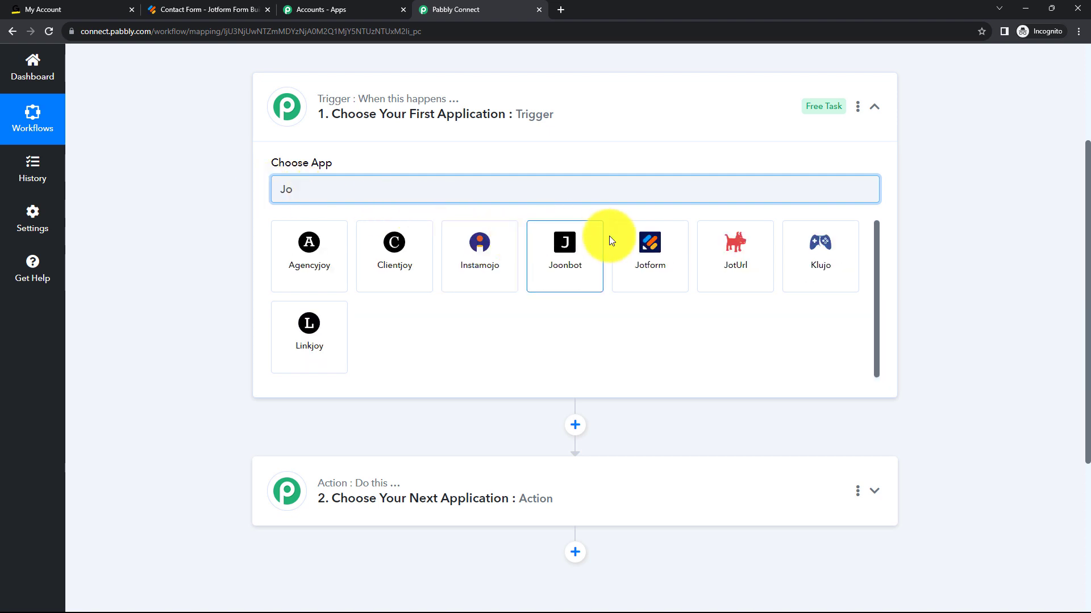
{"action": "left_click", "coordinate": [633, 235]}
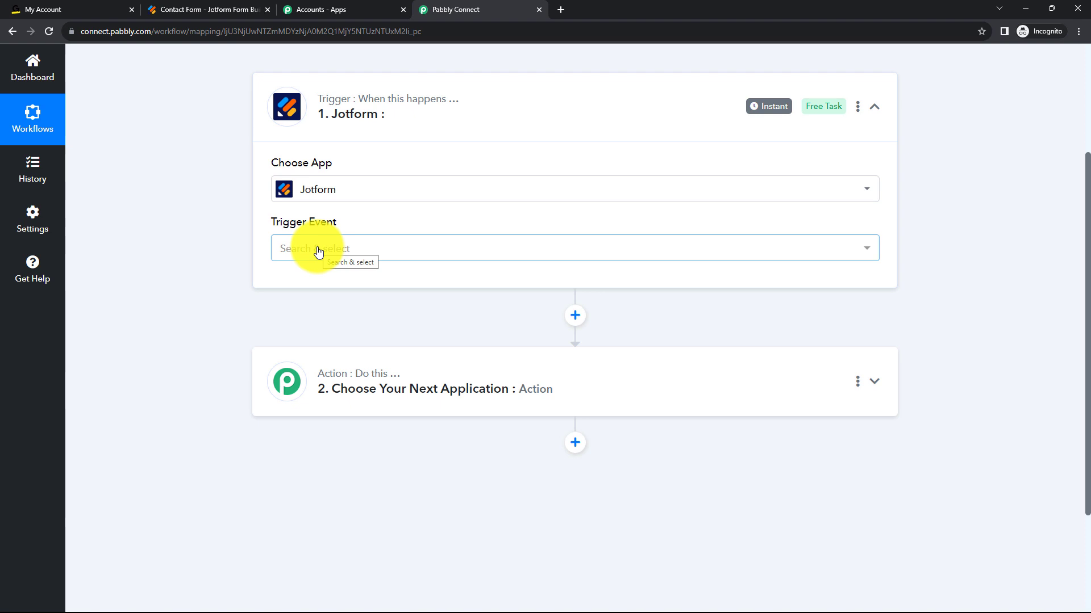
{"action": "left_click", "coordinate": [318, 252]}
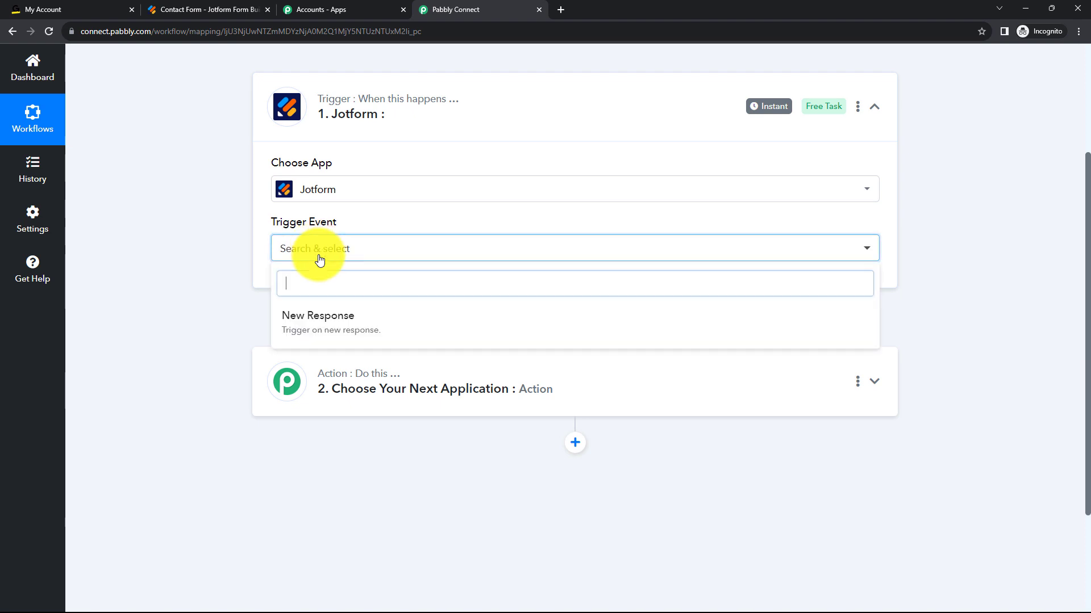
{"action": "left_click", "coordinate": [299, 330]}
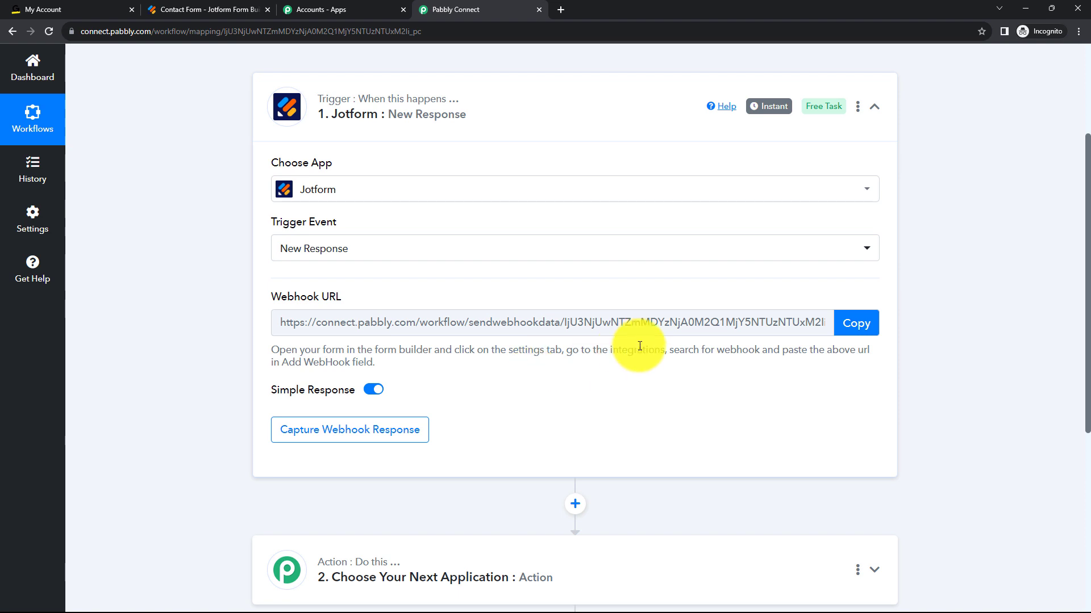
{"action": "left_click", "coordinate": [855, 323]}
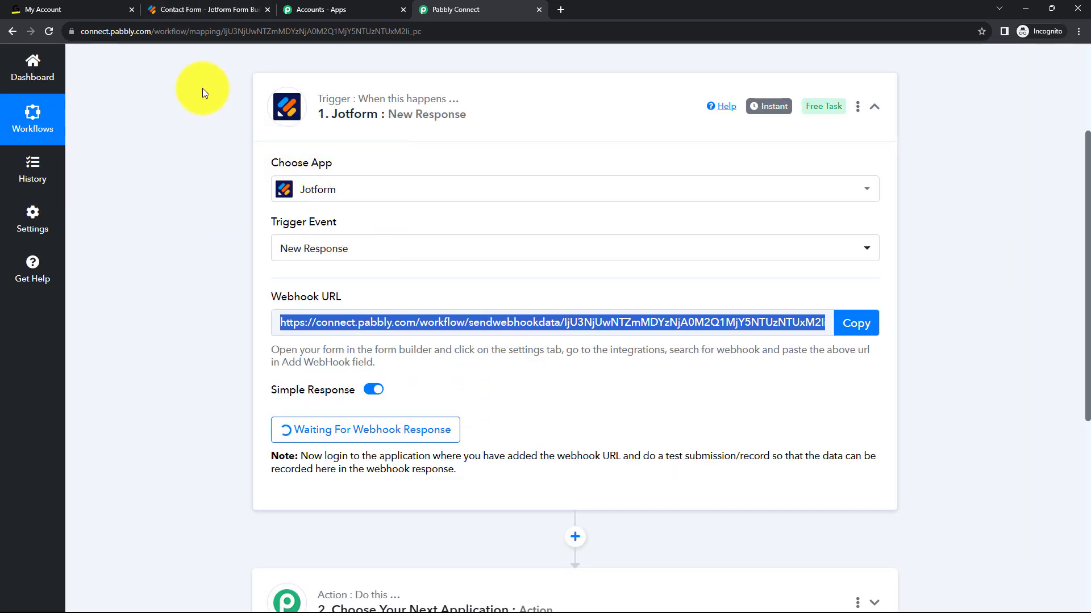
Switch to the Contact Form in Jotform and open the WebHooks integration from the form's settings.
{"action": "left_click", "coordinate": [177, 8]}
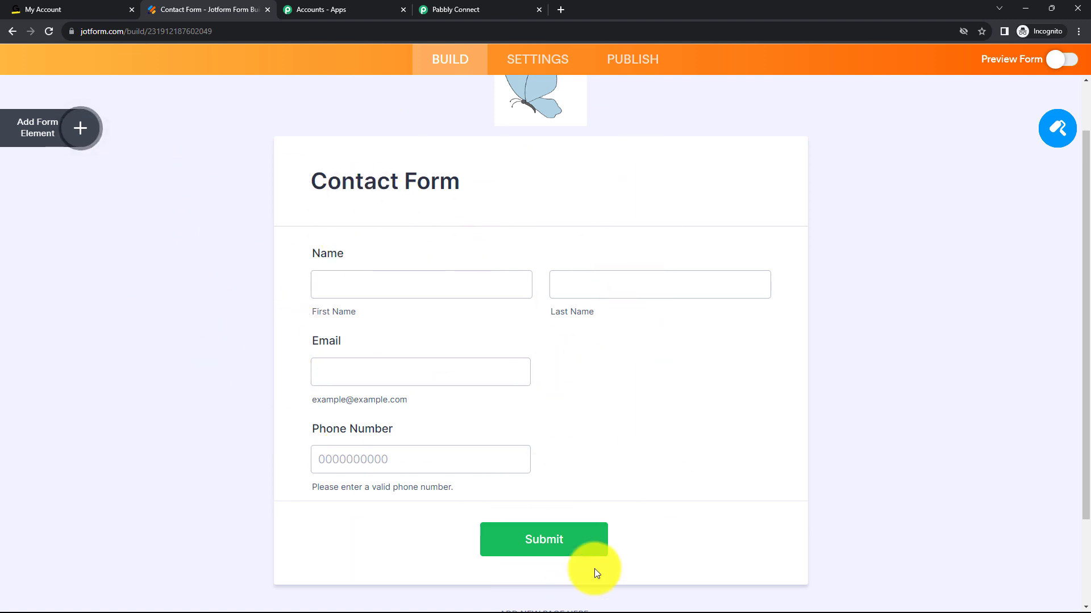
{"action": "left_click", "coordinate": [532, 61]}
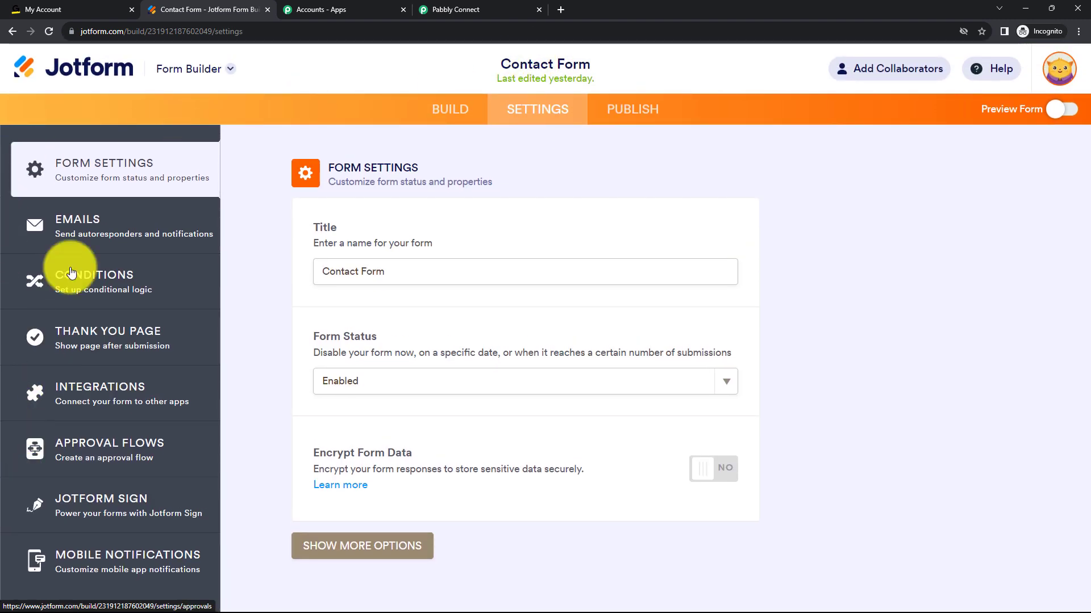
{"action": "left_click", "coordinate": [105, 392]}
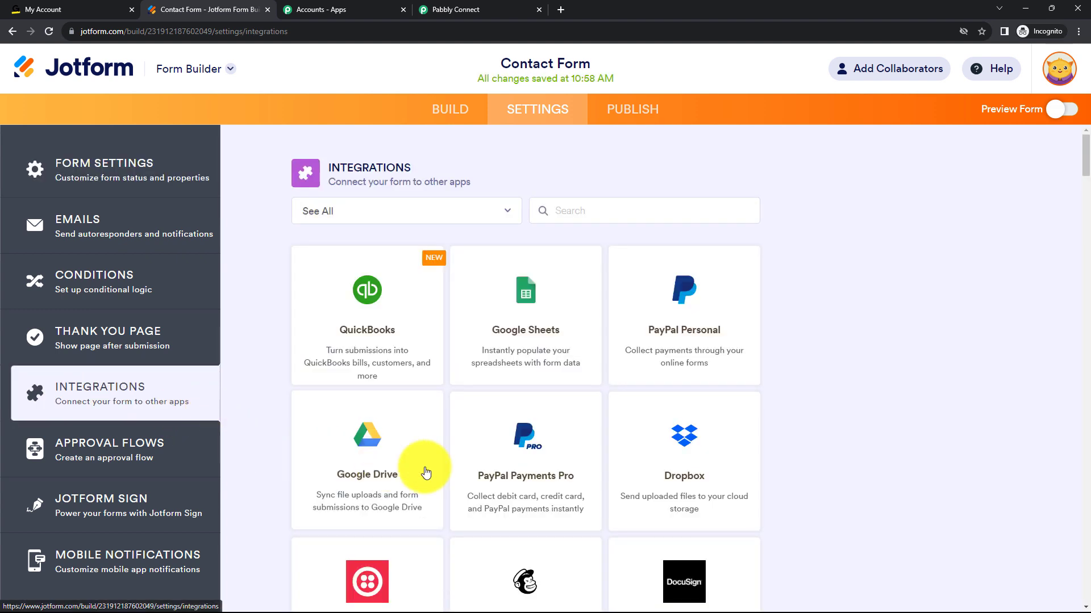
{"action": "left_click", "coordinate": [571, 207]}
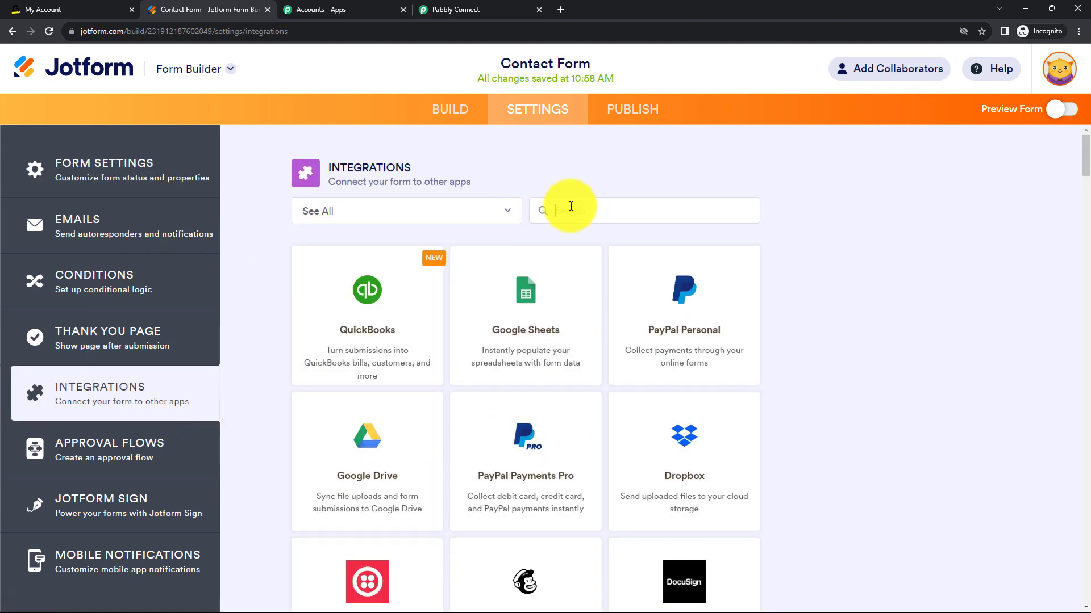
{"action": "type", "text": "we"}
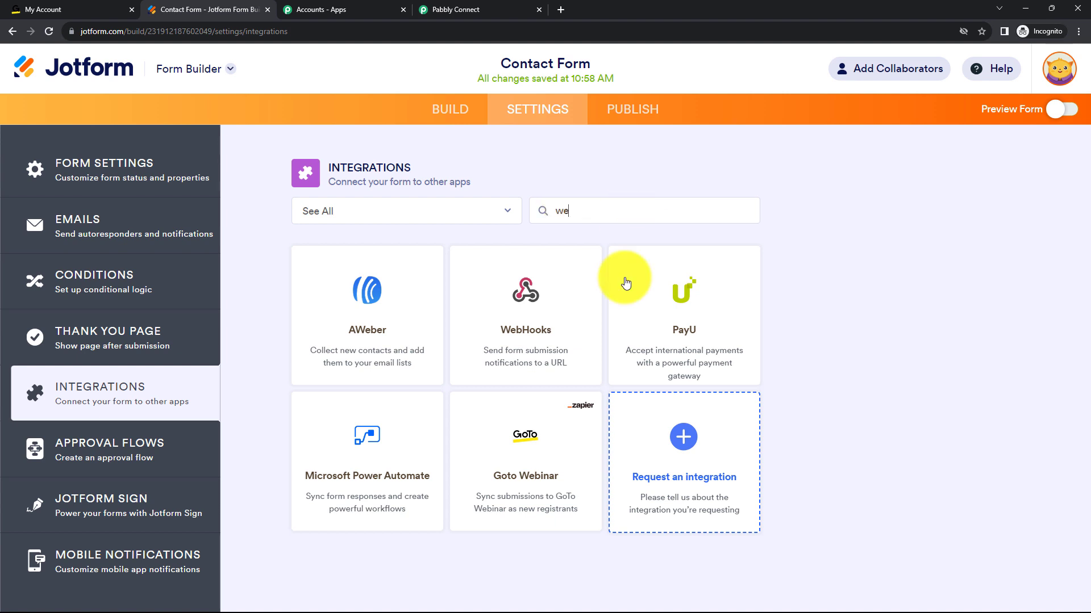
{"action": "left_click", "coordinate": [561, 317]}
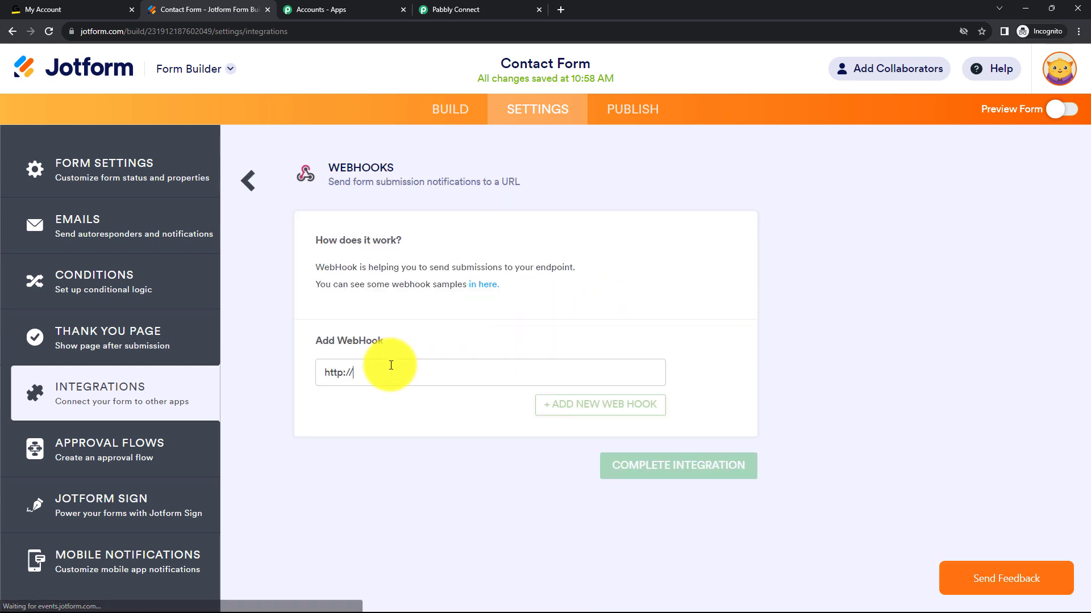
{"action": "key", "text": "BackSpace"}
{"action": "key", "text": "BackSpace"}
{"action": "key", "text": "BackSpace"}
{"action": "key", "text": "BackSpace"}
{"action": "key", "text": "BackSpace"}
{"action": "key", "text": "BackSpace"}
{"action": "key", "text": "BackSpace"}
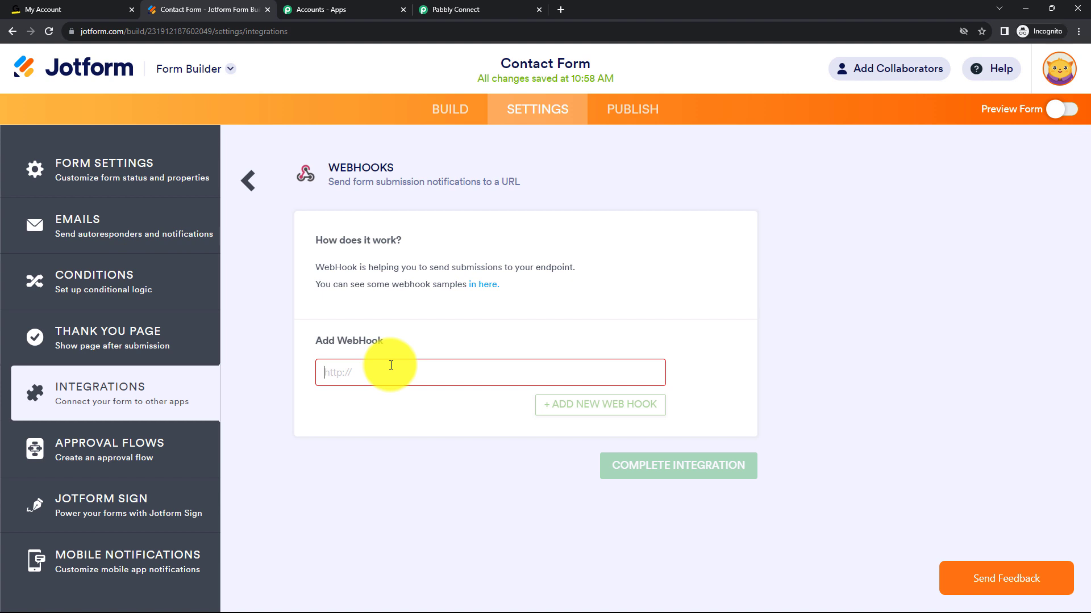
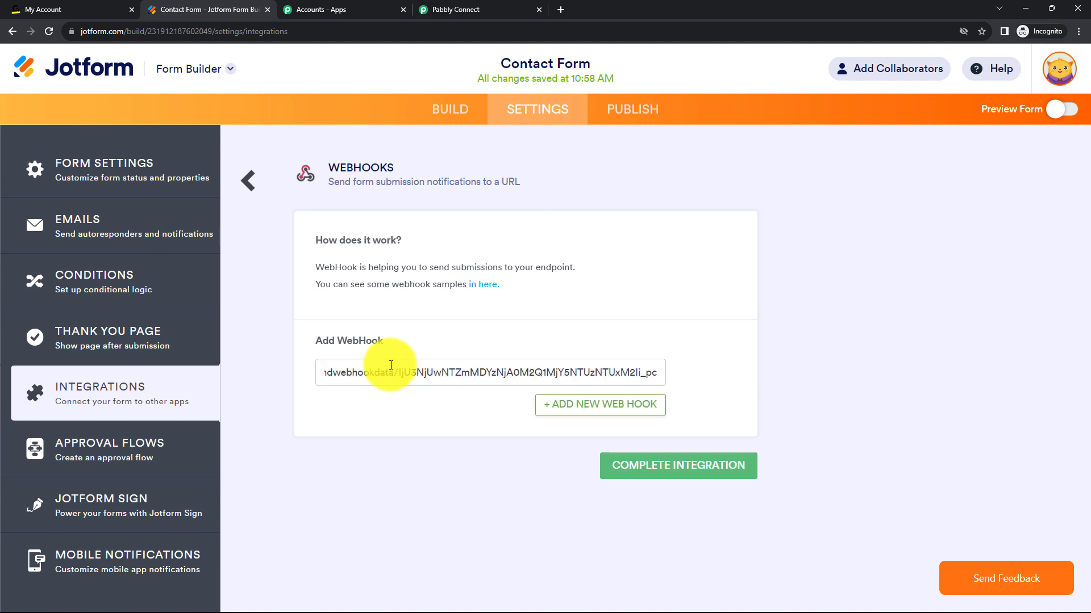
{"action": "left_click", "coordinate": [636, 476]}
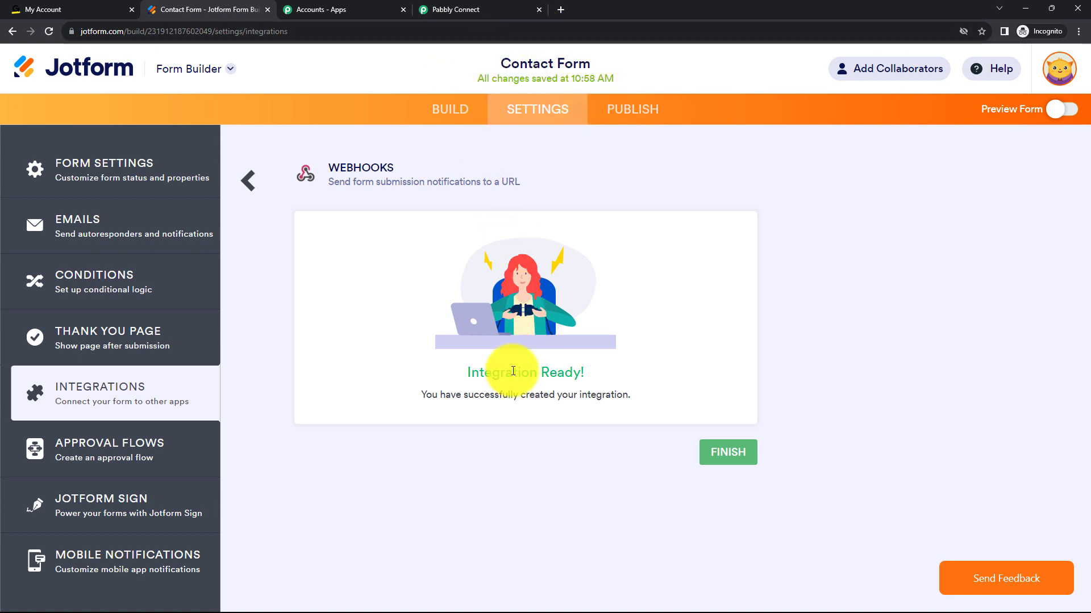
Copy the Contact Form's published link from Jotform and open the live form in a new browser tab.
{"action": "left_click", "coordinate": [441, 3]}
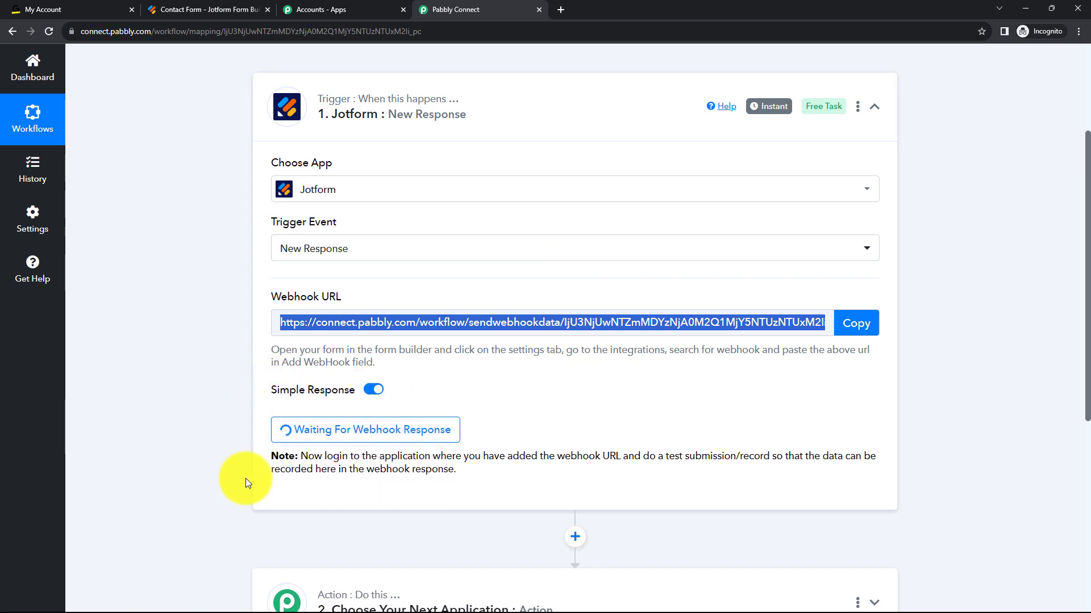
{"action": "left_click", "coordinate": [183, 8]}
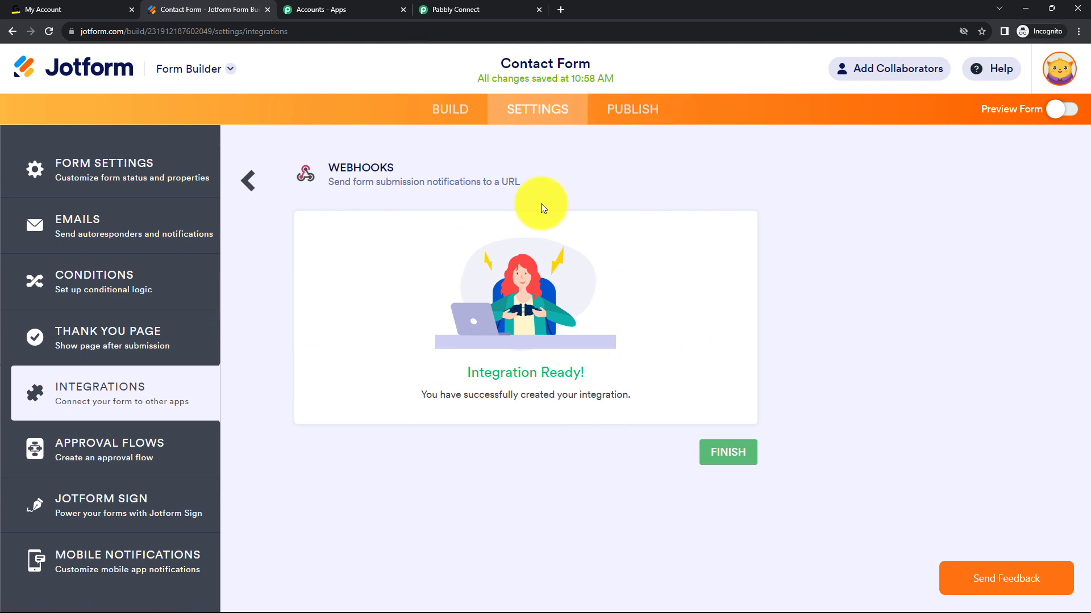
{"action": "left_click", "coordinate": [626, 114]}
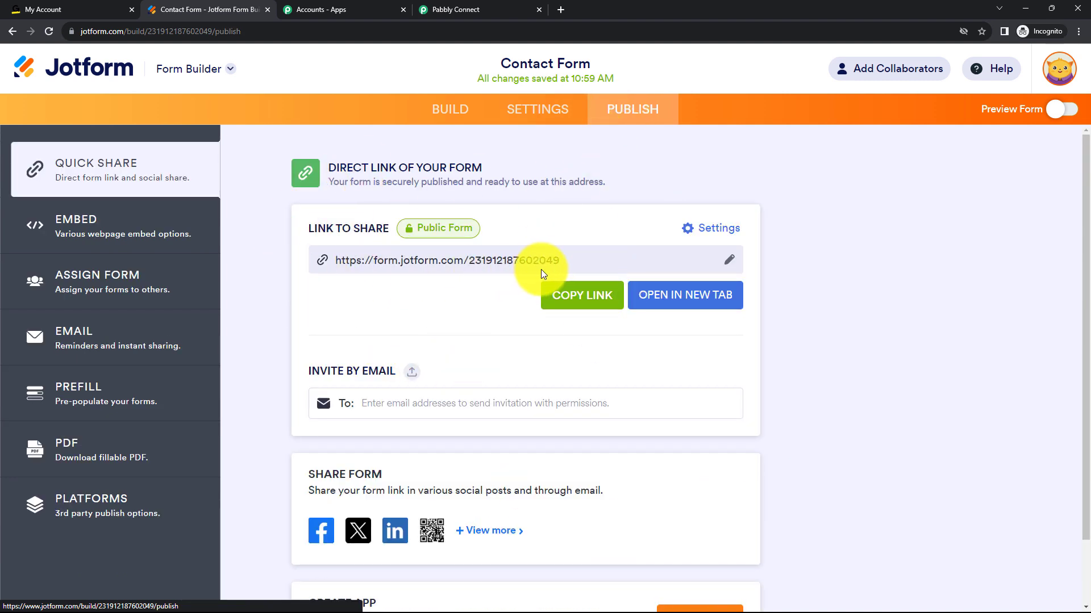
{"action": "left_click", "coordinate": [588, 298]}
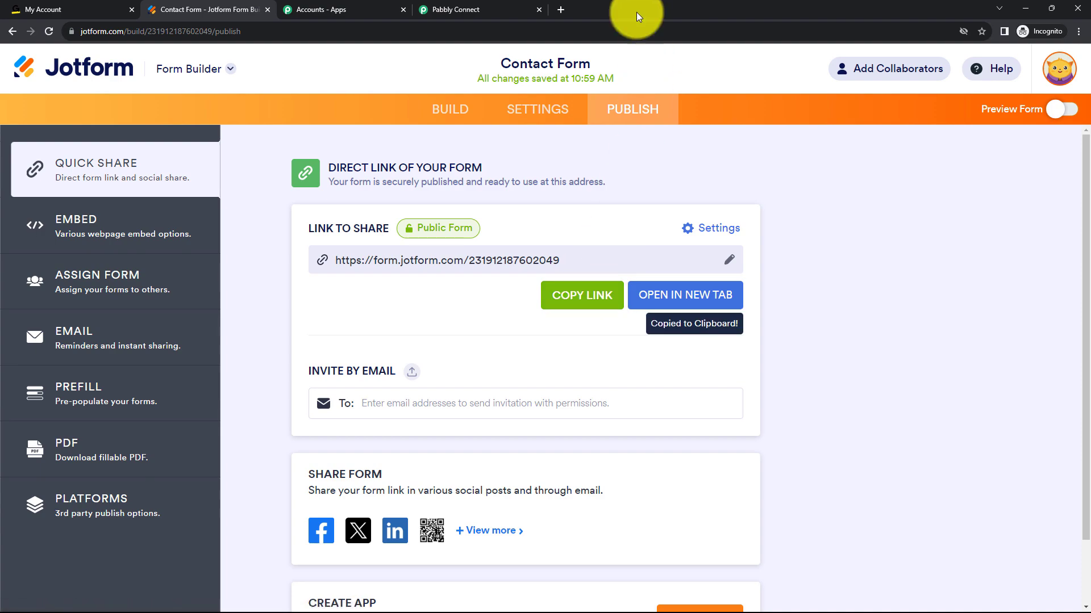
{"action": "left_click", "coordinate": [560, 10]}
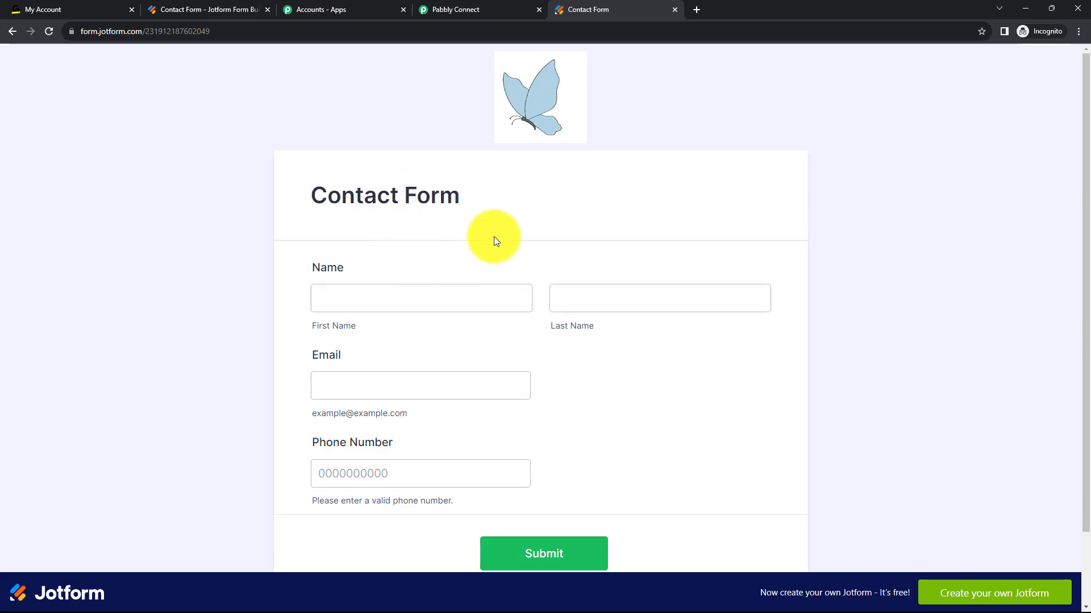
{"action": "scroll", "coordinate": [418, 277], "scroll_direction": "down", "scroll_amount": 1}
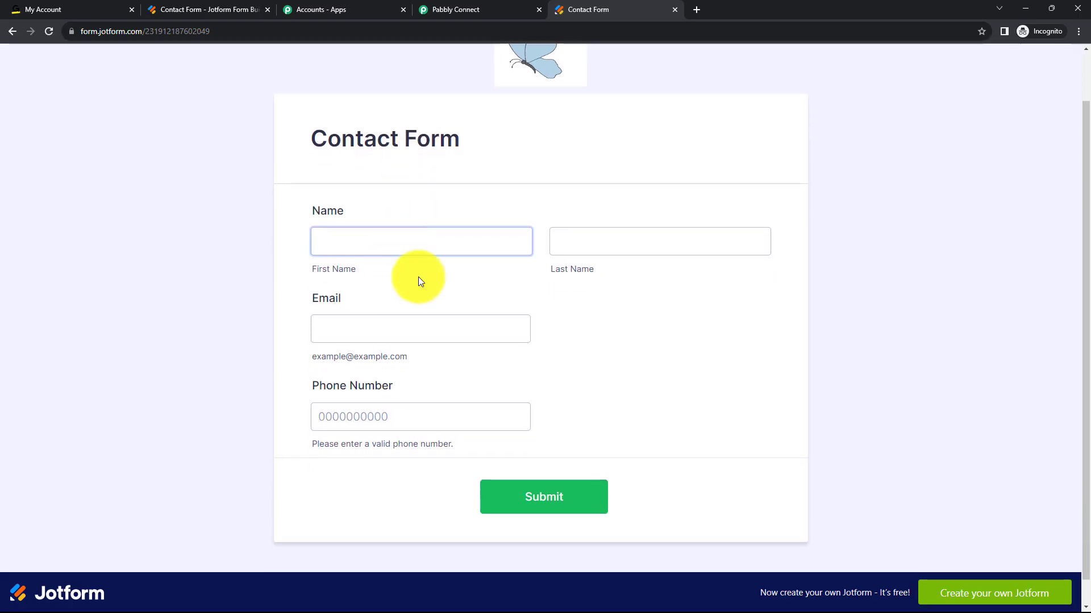
Enter the test contact's first name and last name in the live Contact Form.
{"action": "left_click", "coordinate": [405, 236]}
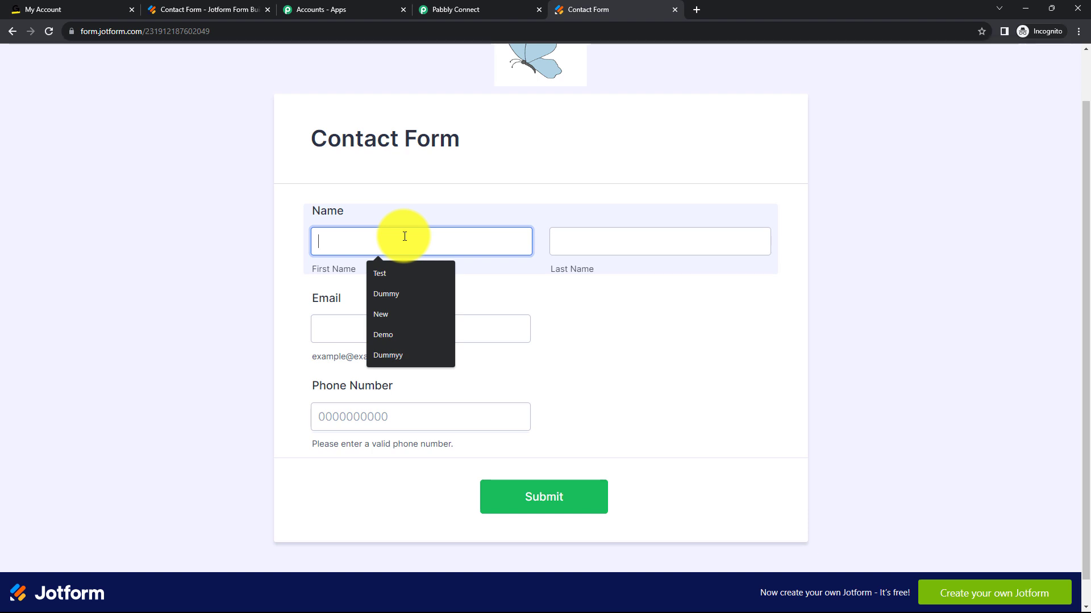
{"action": "type", "text": "Demo"}
{"action": "left_click", "coordinate": [578, 244]}
{"action": "type", "text": "U"}
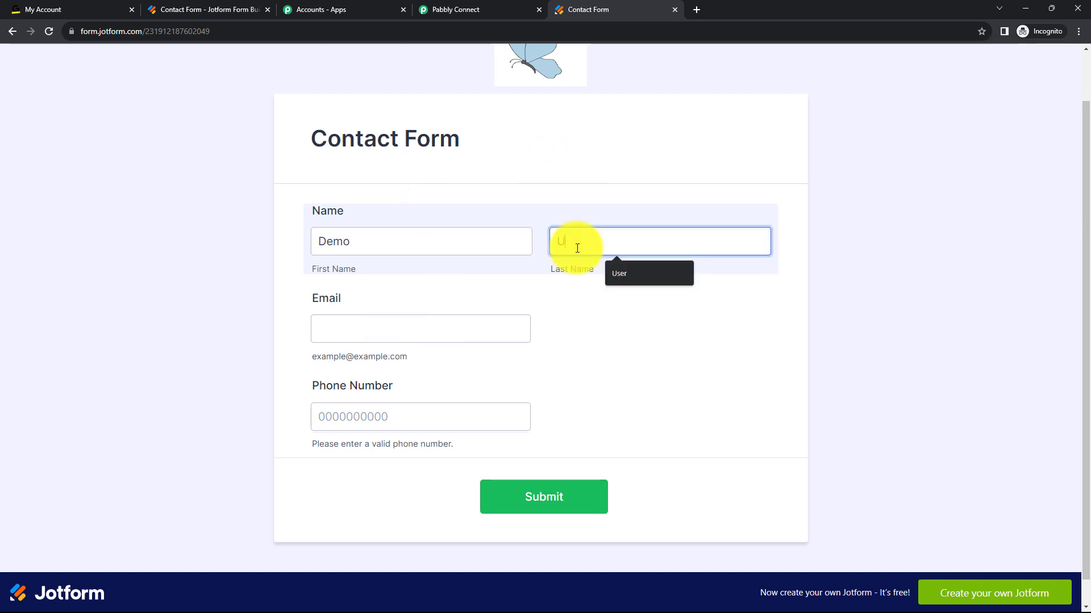
{"action": "type", "text": "ser"}
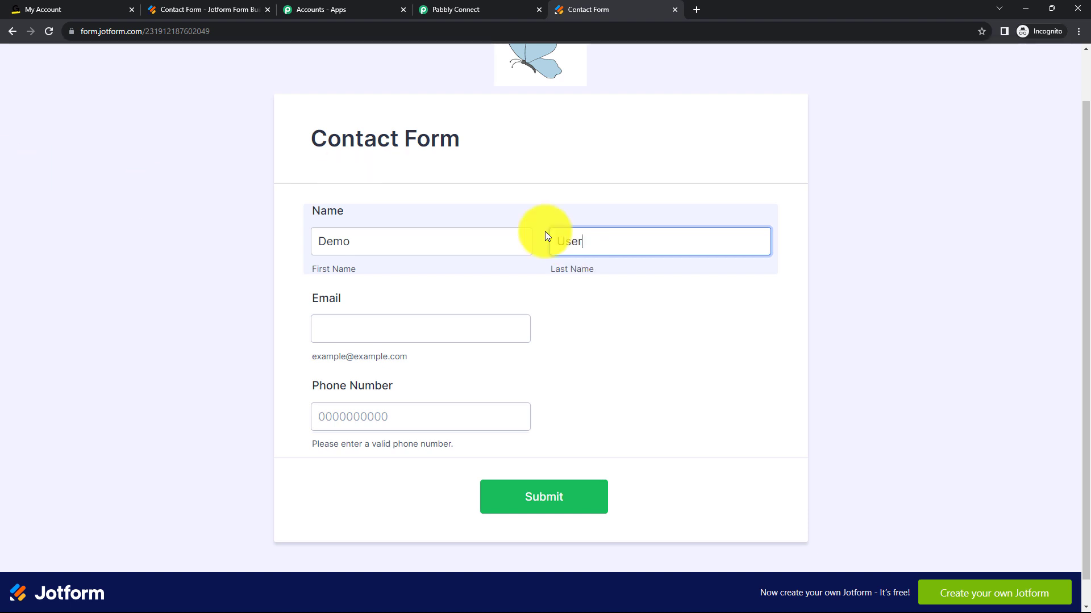
Fill in the test contact's email and phone number, submit the form and return to the Pabbly Connect workflow.
{"action": "left_click", "coordinate": [346, 330]}
{"action": "left_click", "coordinate": [346, 330]}
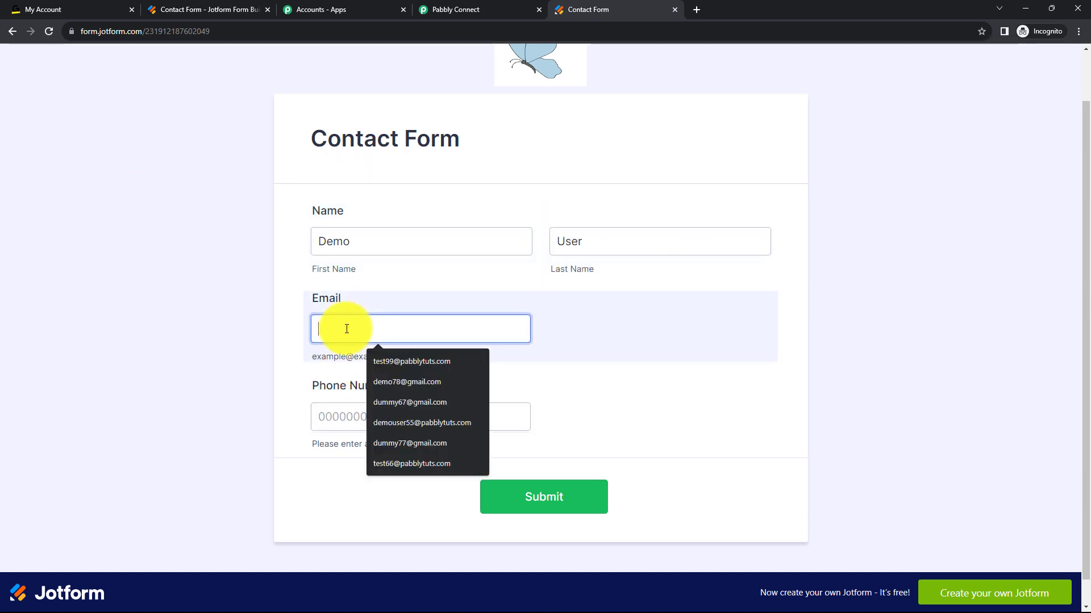
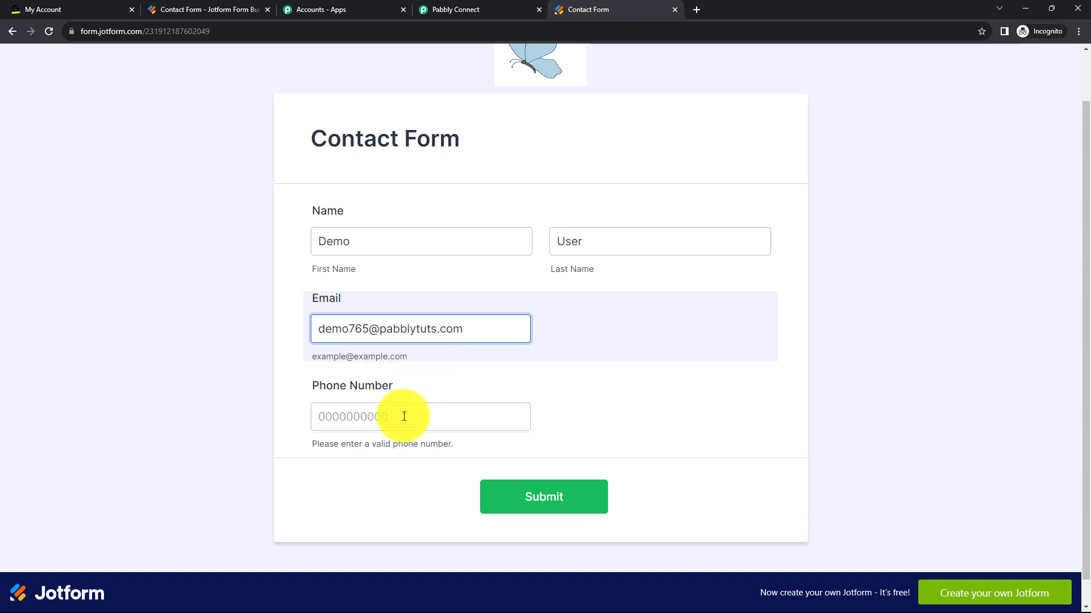
{"action": "left_click", "coordinate": [377, 420]}
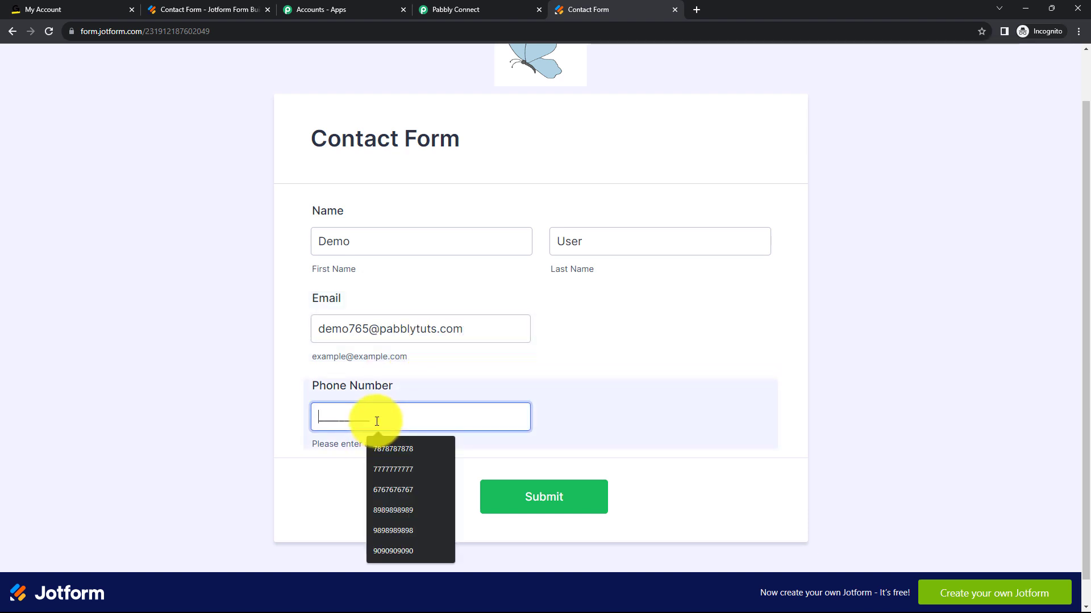
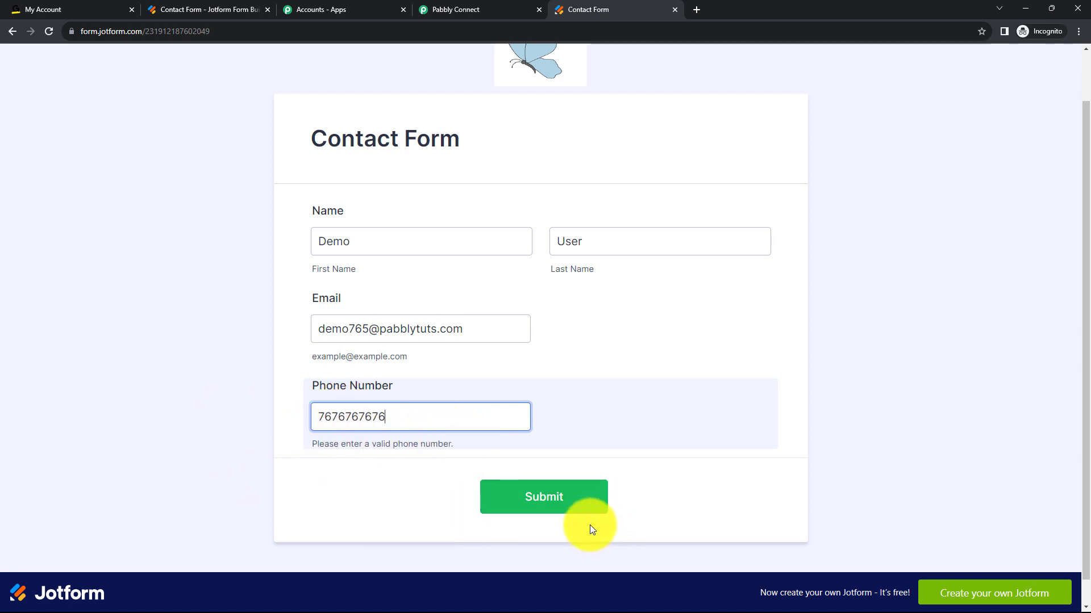
{"action": "left_click", "coordinate": [552, 505]}
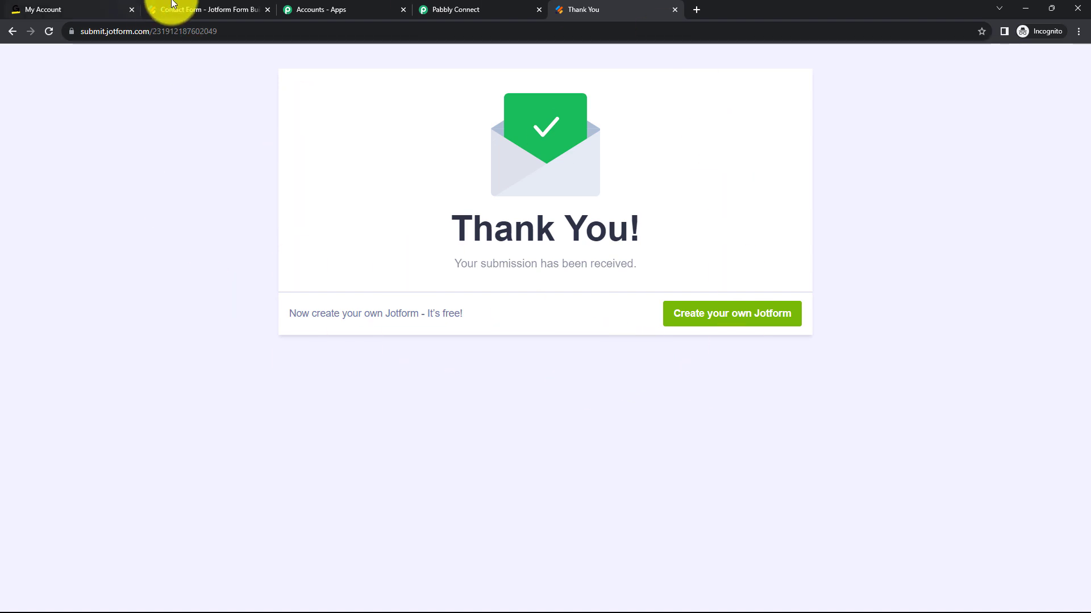
{"action": "left_click", "coordinate": [434, 10]}
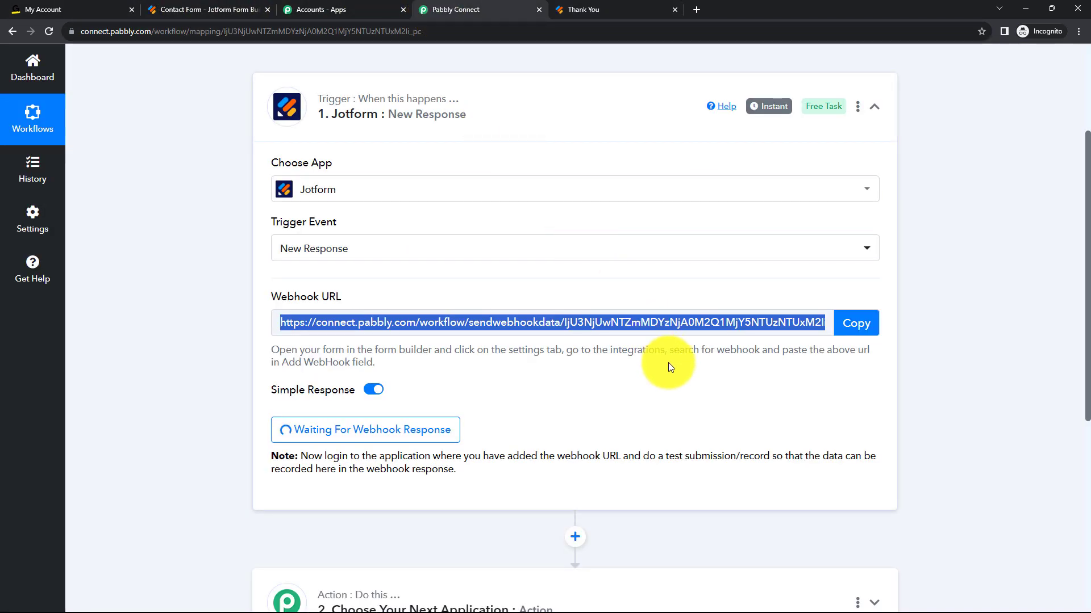
Check the captured Jotform response, then set the action step's app to GoToTraining with the Create Registrant event.
{"action": "scroll", "coordinate": [928, 398], "scroll_direction": "down", "scroll_amount": 5}
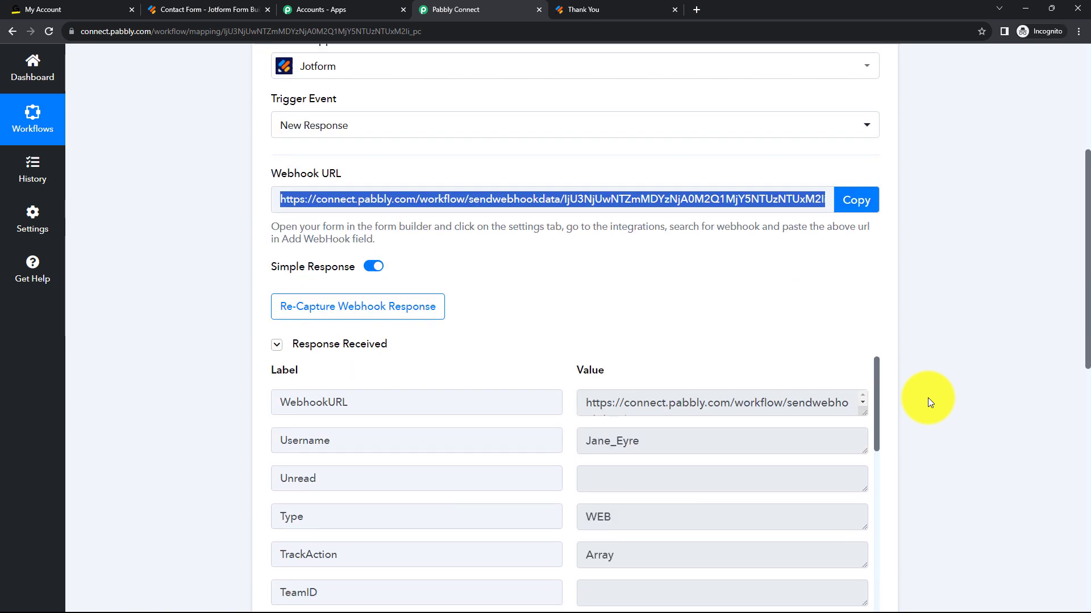
{"action": "scroll", "coordinate": [928, 397], "scroll_direction": "down", "scroll_amount": 2}
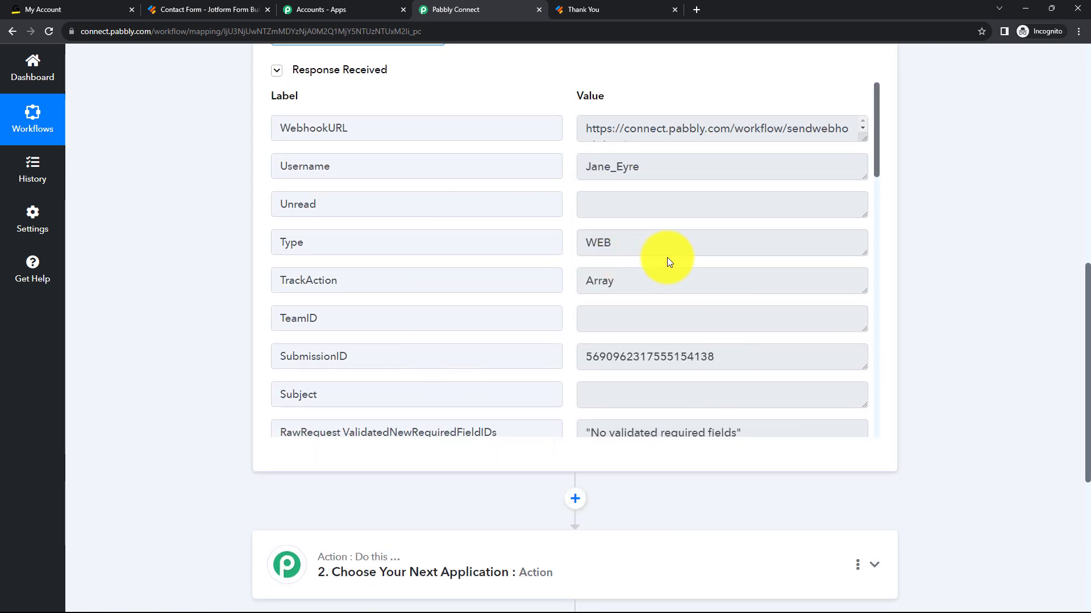
{"action": "scroll", "coordinate": [679, 298], "scroll_direction": "up", "scroll_amount": 2}
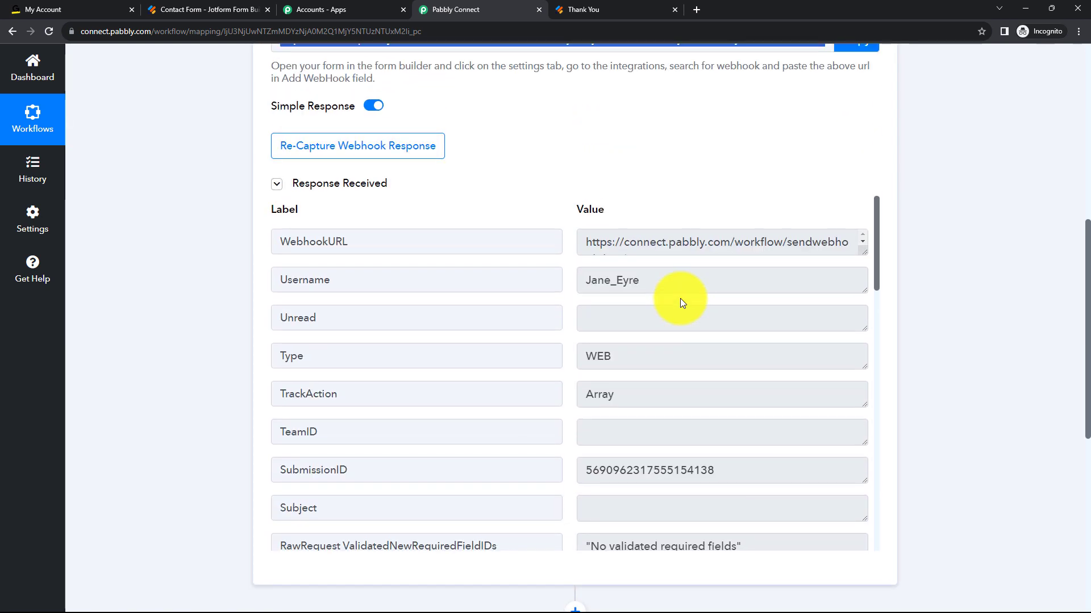
{"action": "scroll", "coordinate": [679, 298], "scroll_direction": "down", "scroll_amount": 8}
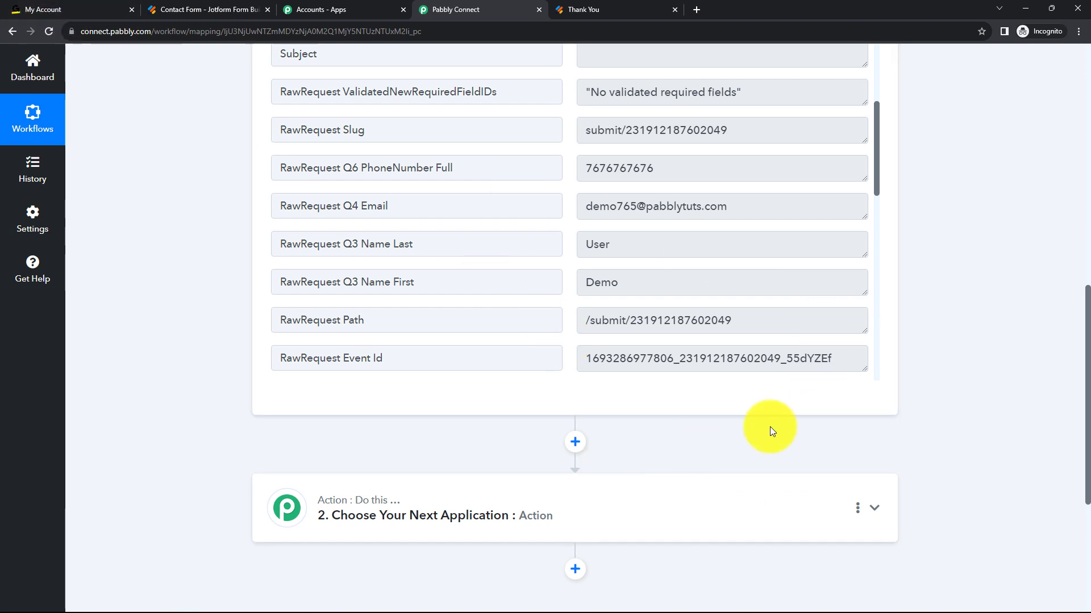
{"action": "scroll", "coordinate": [914, 409], "scroll_direction": "down", "scroll_amount": 3}
{"action": "left_click", "coordinate": [471, 332]}
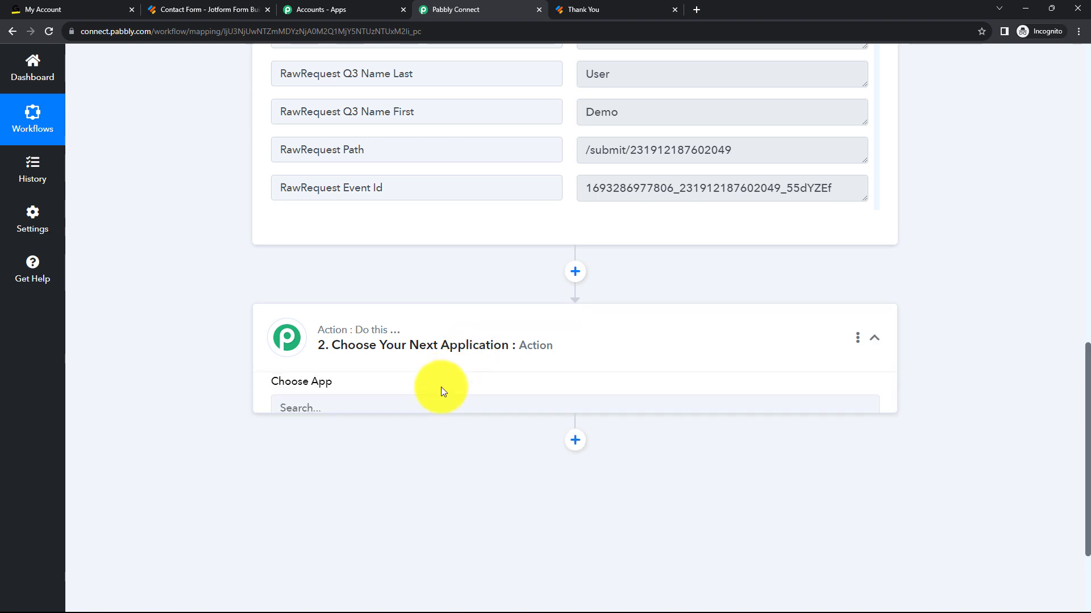
{"action": "left_click", "coordinate": [389, 419]}
{"action": "type", "text": "GoT"}
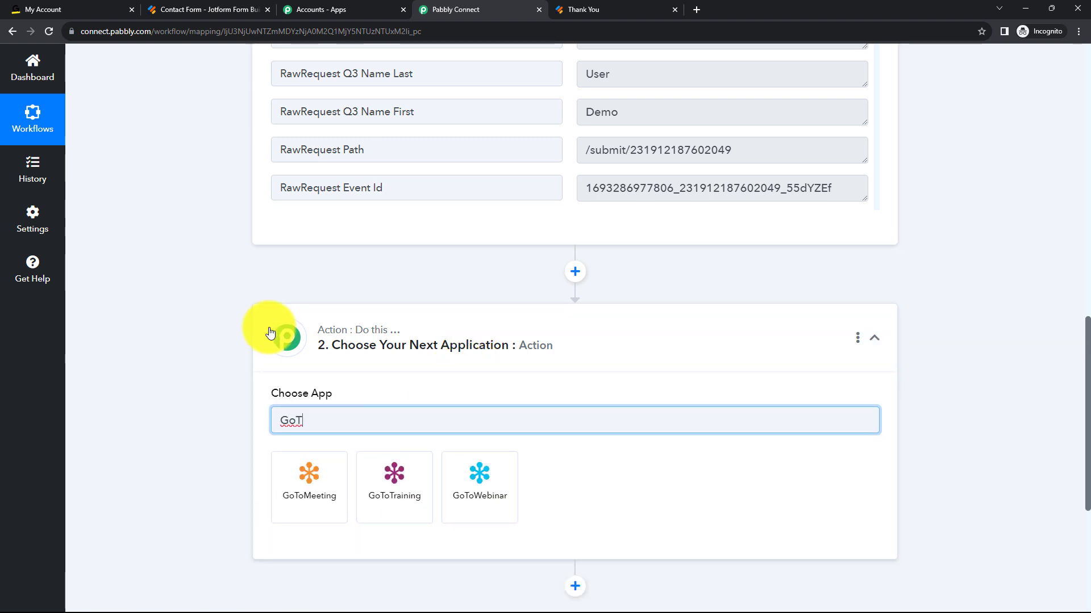
{"action": "left_click", "coordinate": [381, 497]}
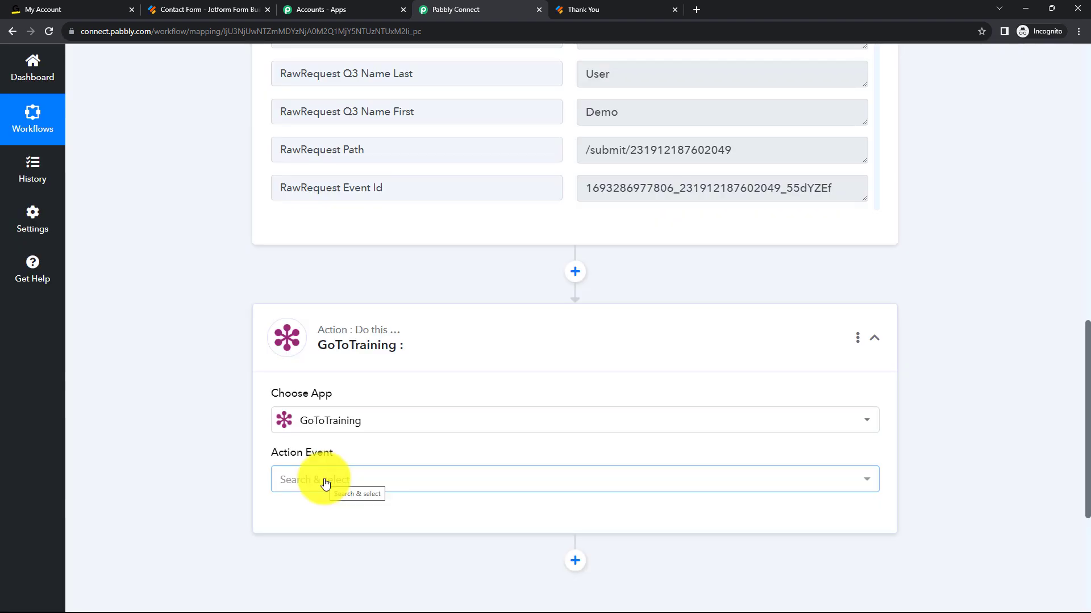
{"action": "left_click", "coordinate": [325, 483]}
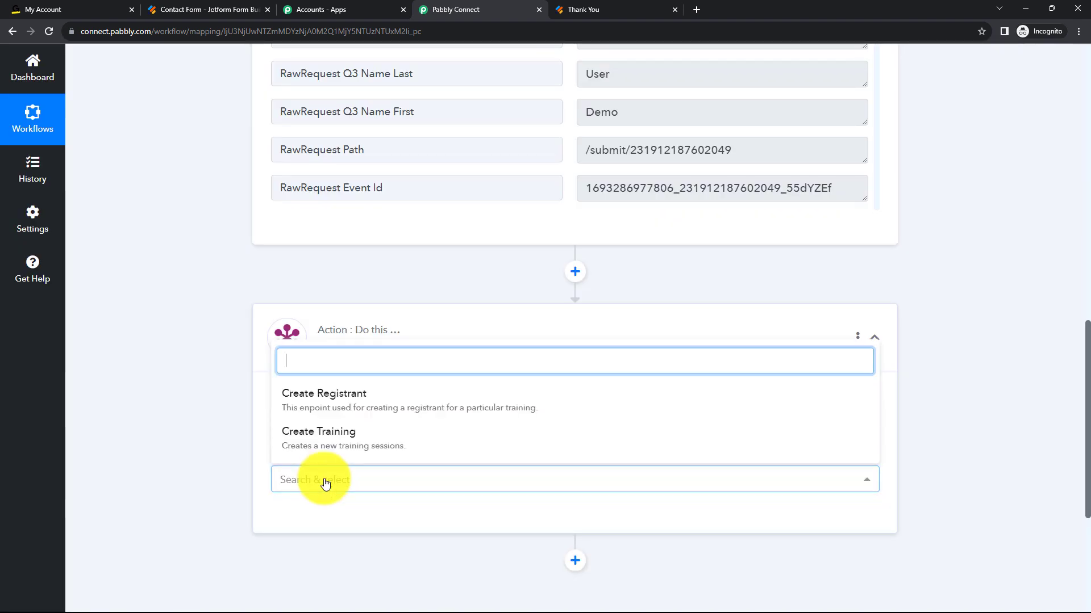
{"action": "left_click", "coordinate": [320, 401]}
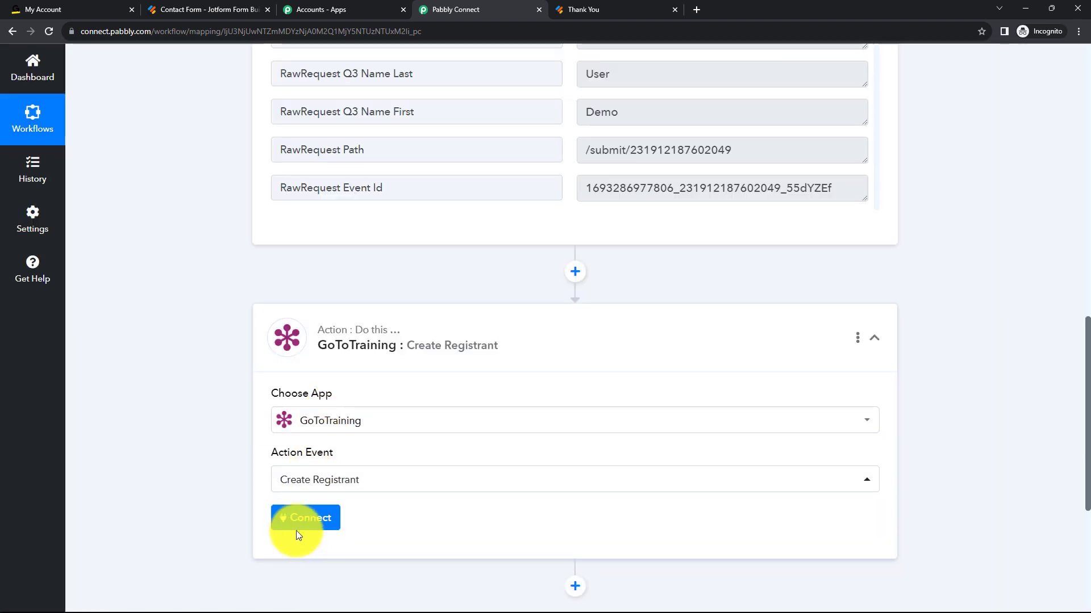
Add a new GoToTraining connection for the action step and authorize it.
{"action": "left_click", "coordinate": [298, 525]}
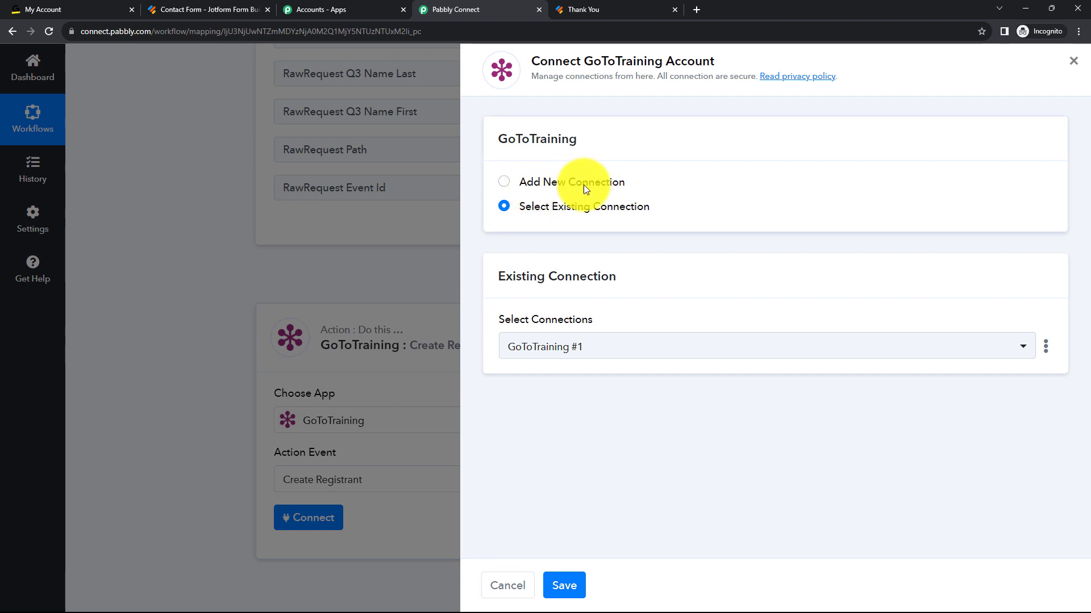
{"action": "left_click", "coordinate": [504, 182]}
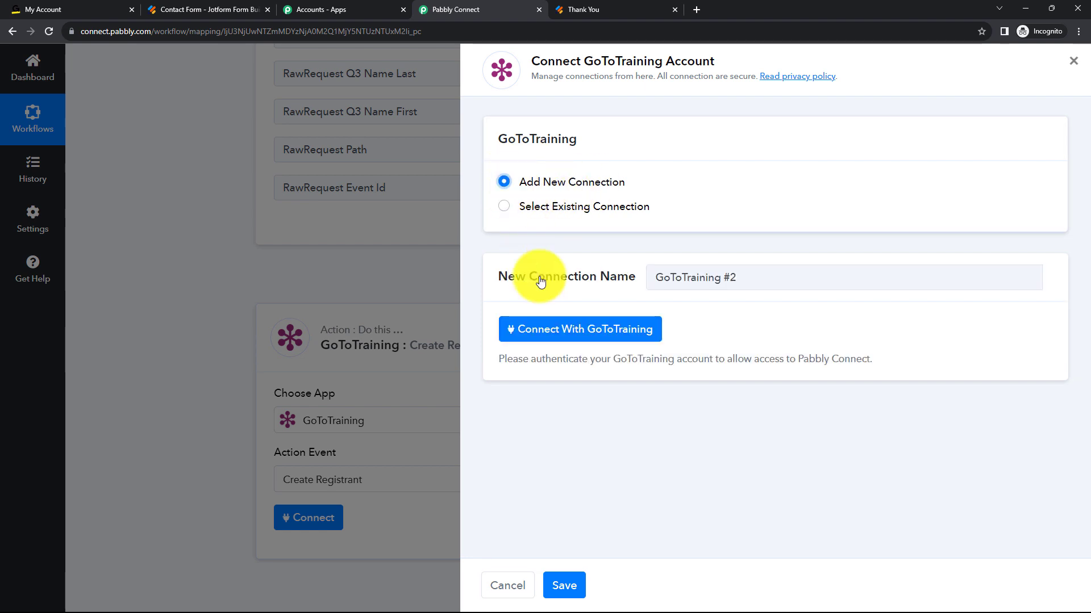
{"action": "left_click", "coordinate": [543, 334]}
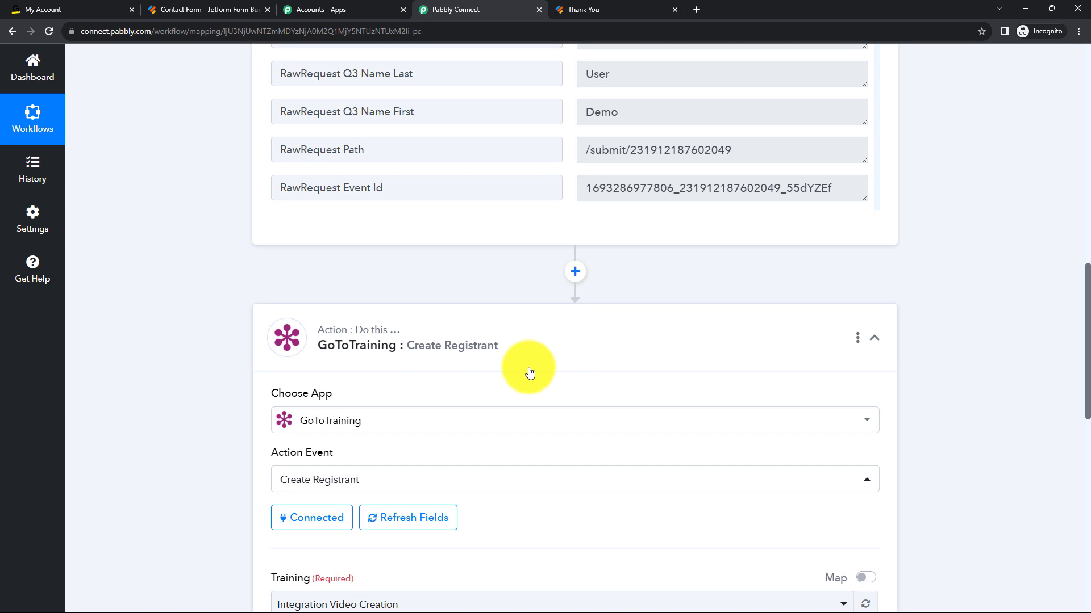
Open the Integration Video Creation training from My Trainings in the GoTo account, review its details and return to the Pabbly Connect workflow.
{"action": "left_click", "coordinate": [77, 7]}
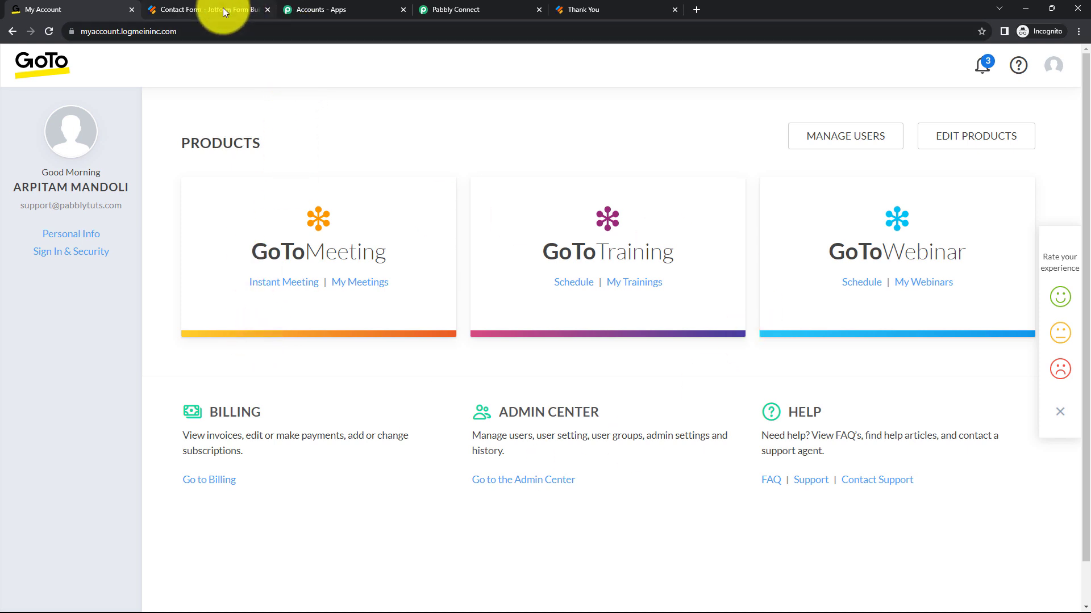
{"action": "left_click", "coordinate": [452, 9]}
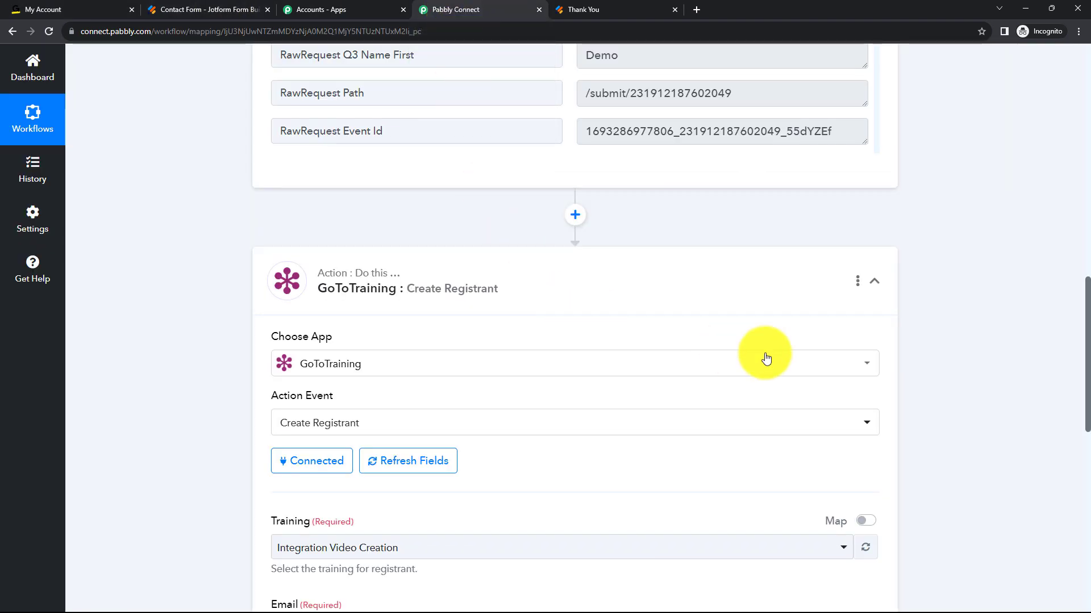
{"action": "scroll", "coordinate": [783, 359], "scroll_direction": "down", "scroll_amount": 3}
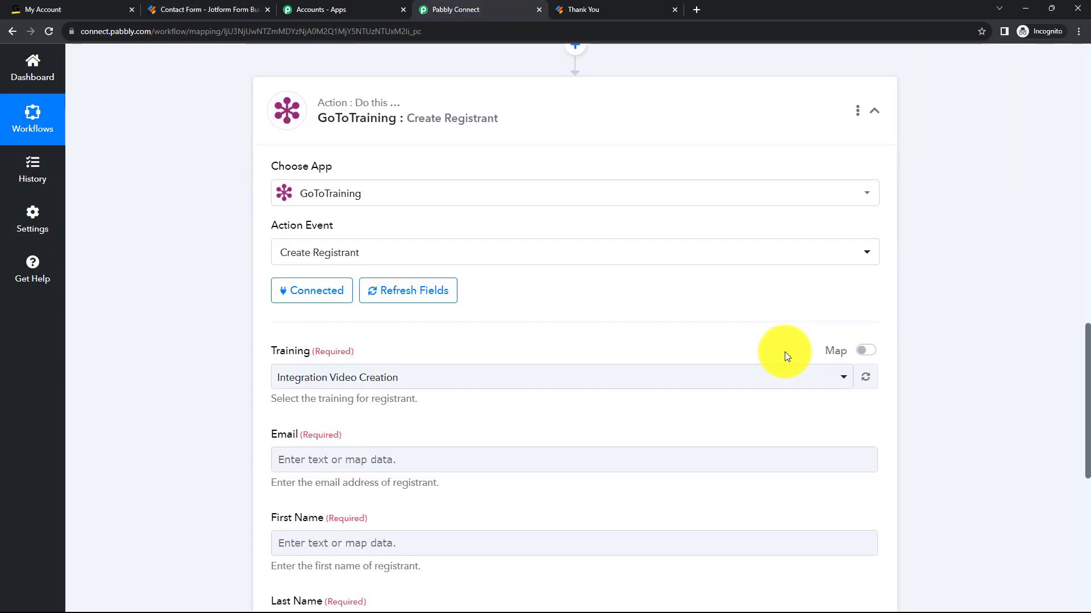
{"action": "scroll", "coordinate": [251, 261], "scroll_direction": "down", "scroll_amount": 2}
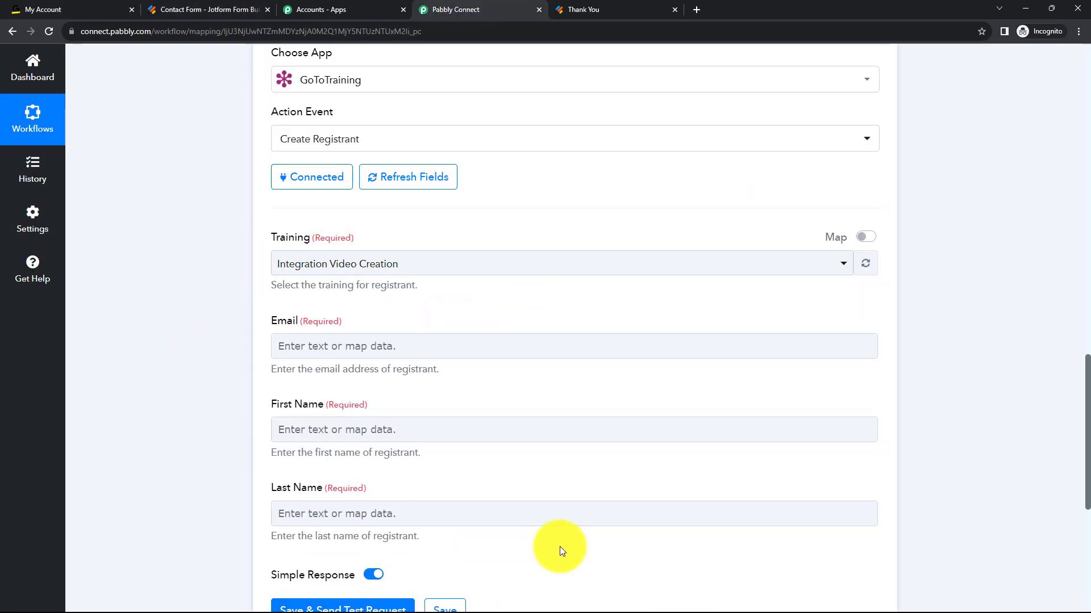
{"action": "left_click", "coordinate": [457, 430]}
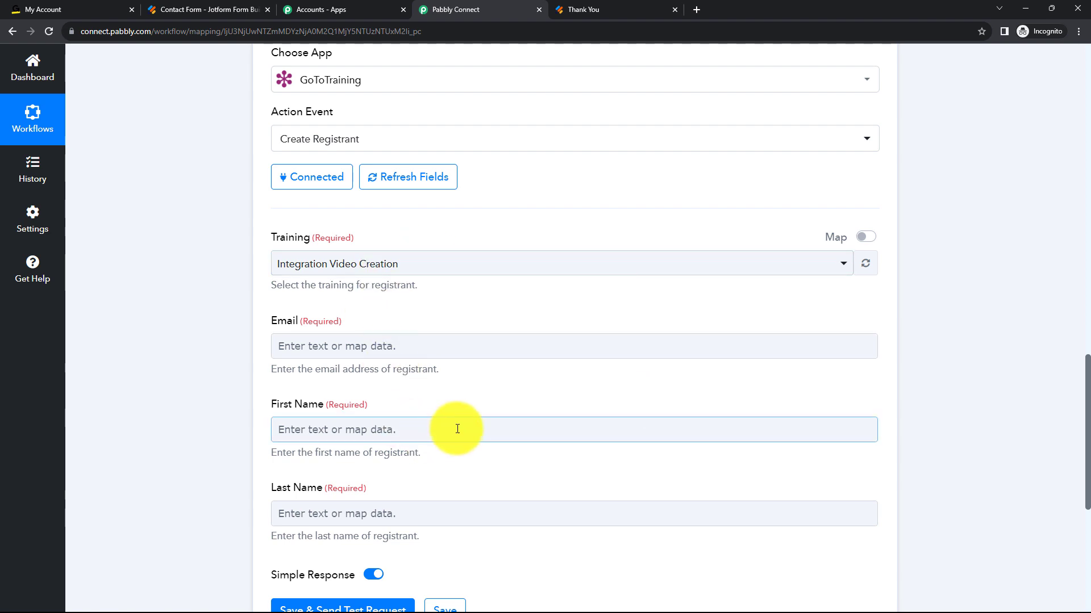
{"action": "left_click", "coordinate": [79, 6]}
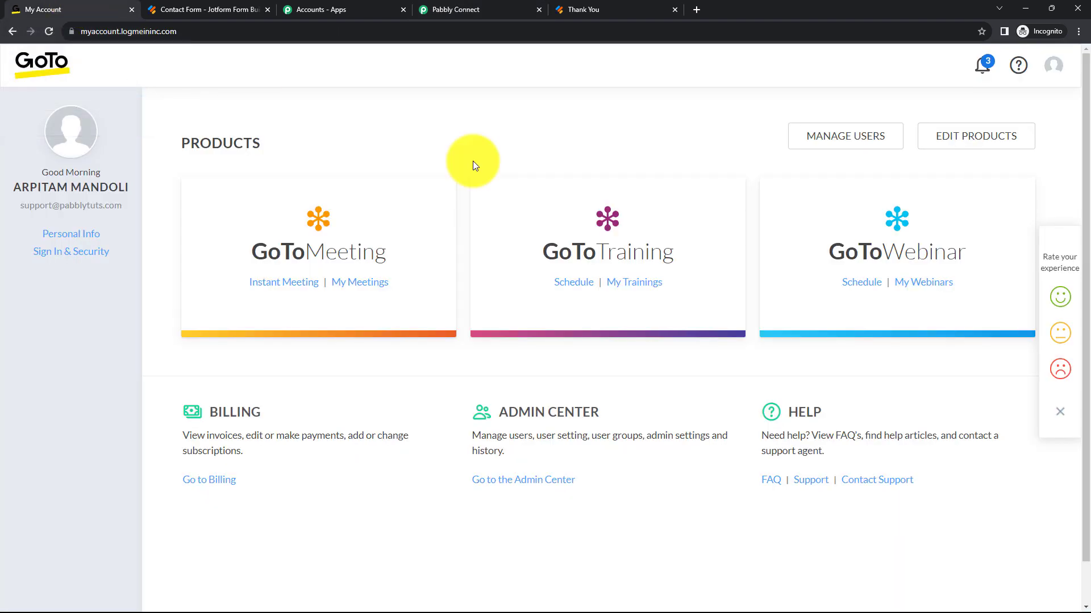
{"action": "left_click", "coordinate": [616, 284]}
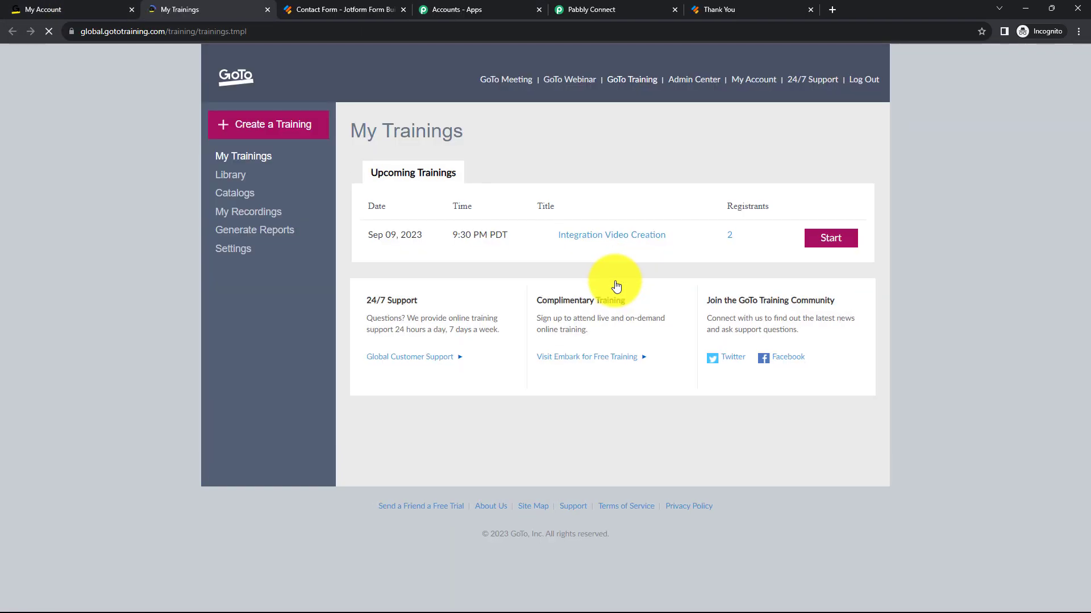
{"action": "scroll", "coordinate": [784, 358], "scroll_direction": "down", "scroll_amount": 5}
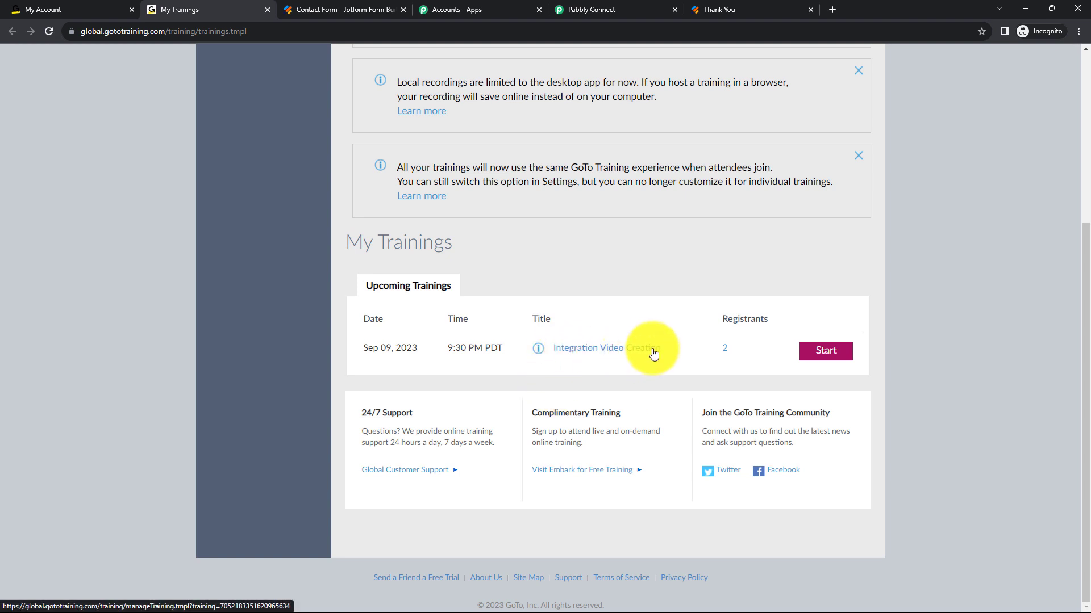
{"action": "left_click", "coordinate": [582, 351]}
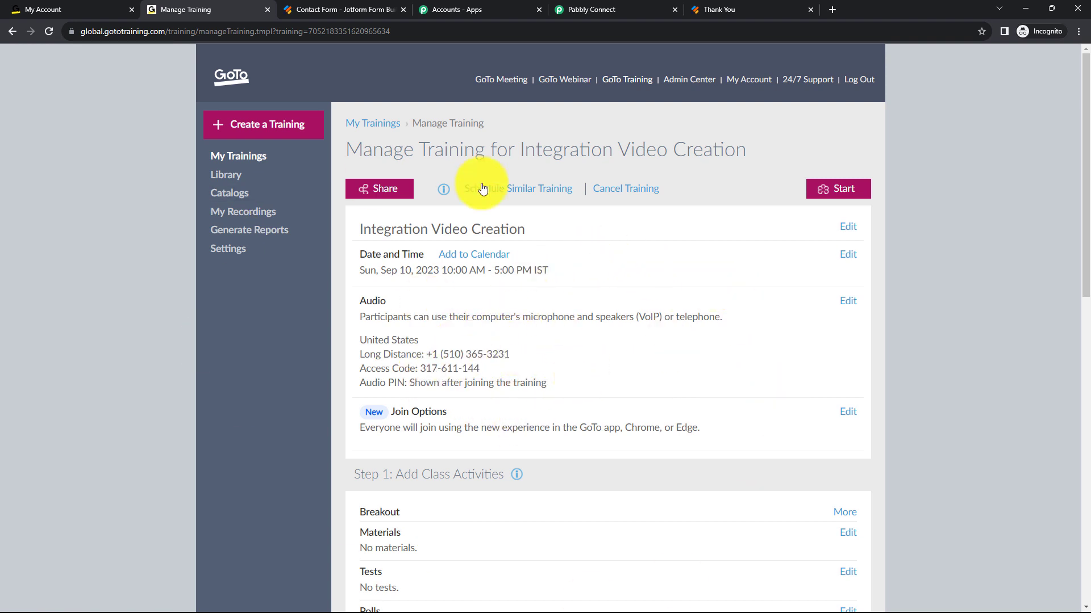
{"action": "left_click", "coordinate": [578, 1]}
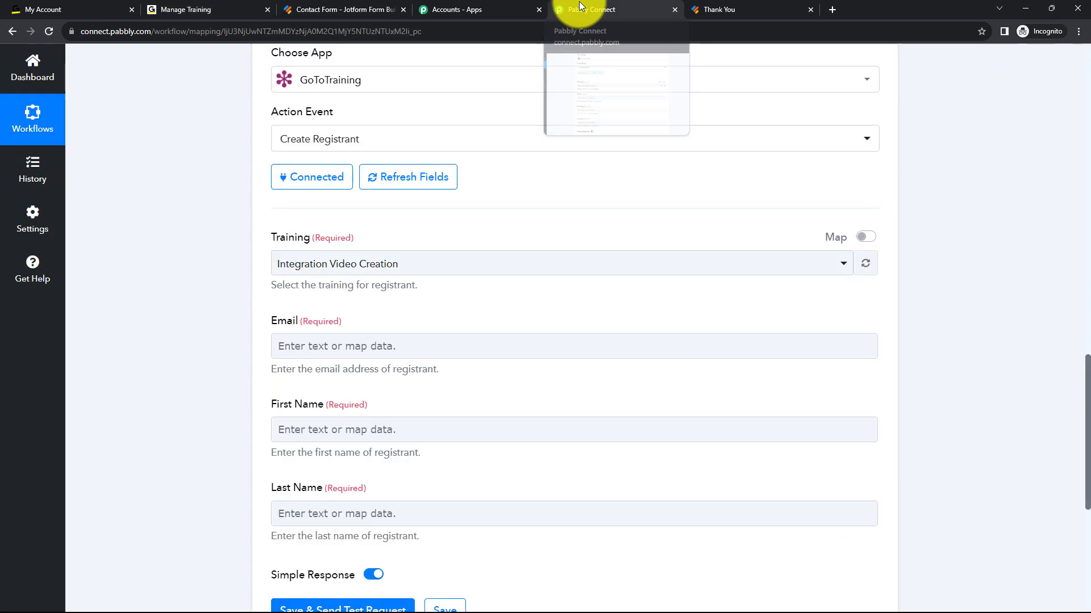
Map the registrant's Email field to RawRequest Q4 Email from the Jotform response.
{"action": "left_click", "coordinate": [438, 267]}
{"action": "scroll", "coordinate": [439, 269], "scroll_direction": "down", "scroll_amount": 2}
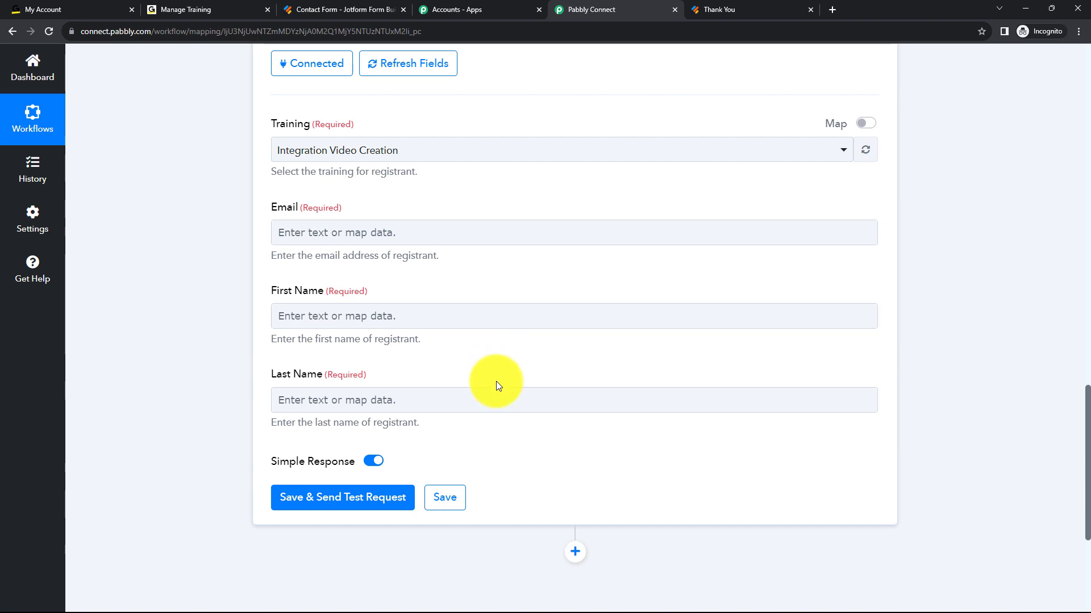
{"action": "scroll", "coordinate": [493, 340], "scroll_direction": "up", "scroll_amount": 6}
{"action": "scroll", "coordinate": [458, 434], "scroll_direction": "down", "scroll_amount": 4}
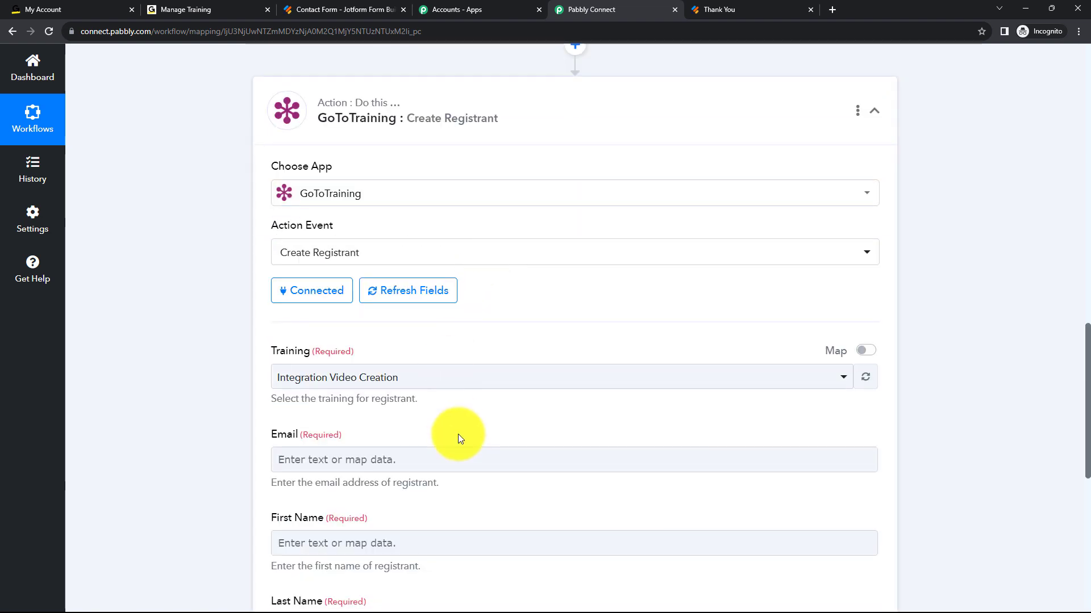
{"action": "scroll", "coordinate": [461, 434], "scroll_direction": "up", "scroll_amount": 7}
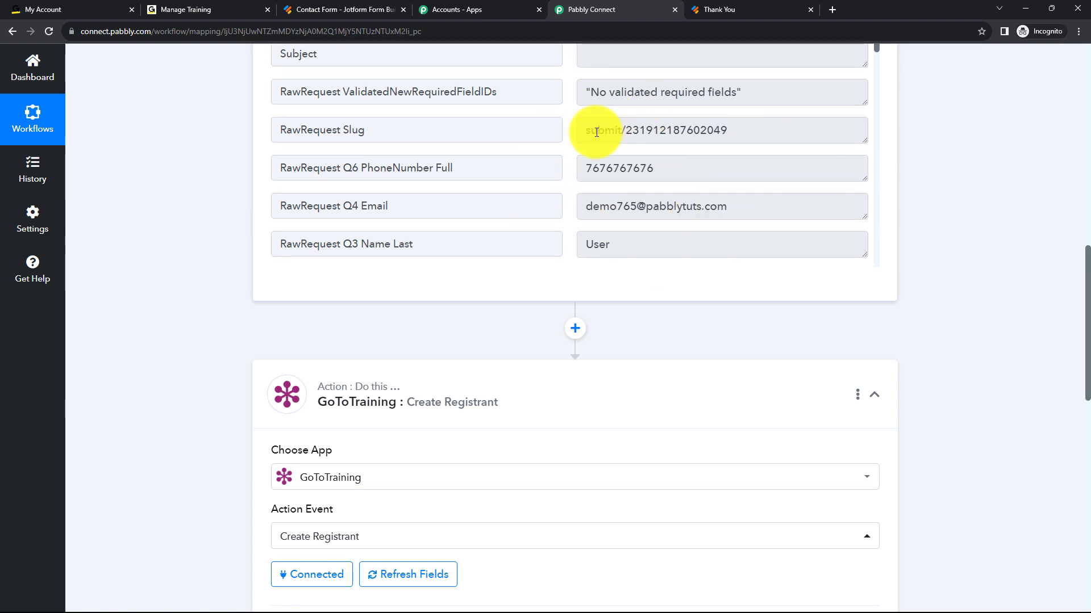
{"action": "scroll", "coordinate": [1006, 220], "scroll_direction": "down", "scroll_amount": 10}
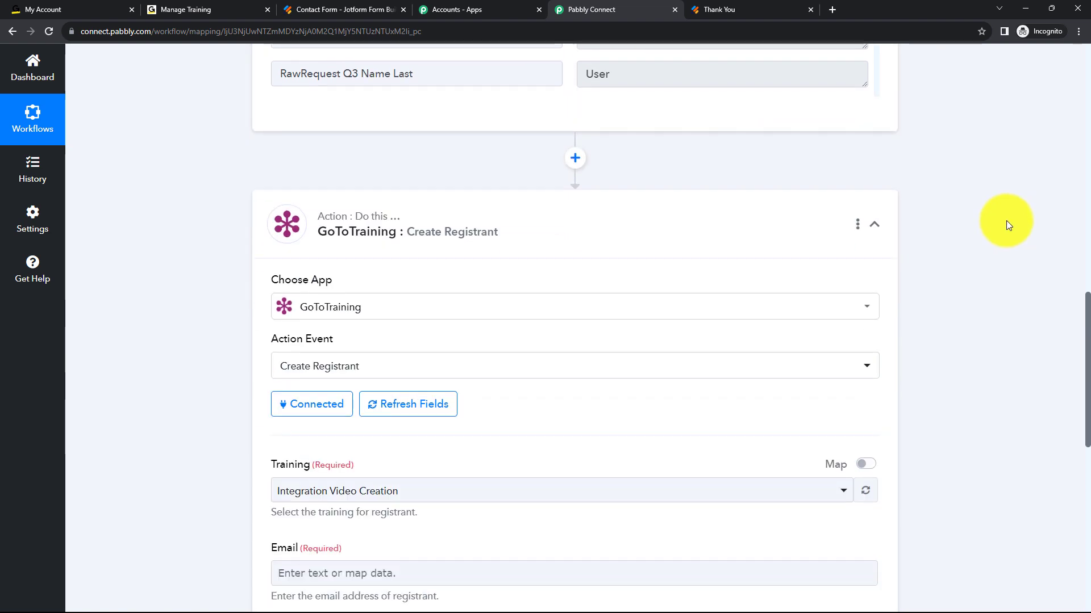
{"action": "scroll", "coordinate": [1006, 221], "scroll_direction": "up", "scroll_amount": 1}
{"action": "left_click", "coordinate": [446, 230]}
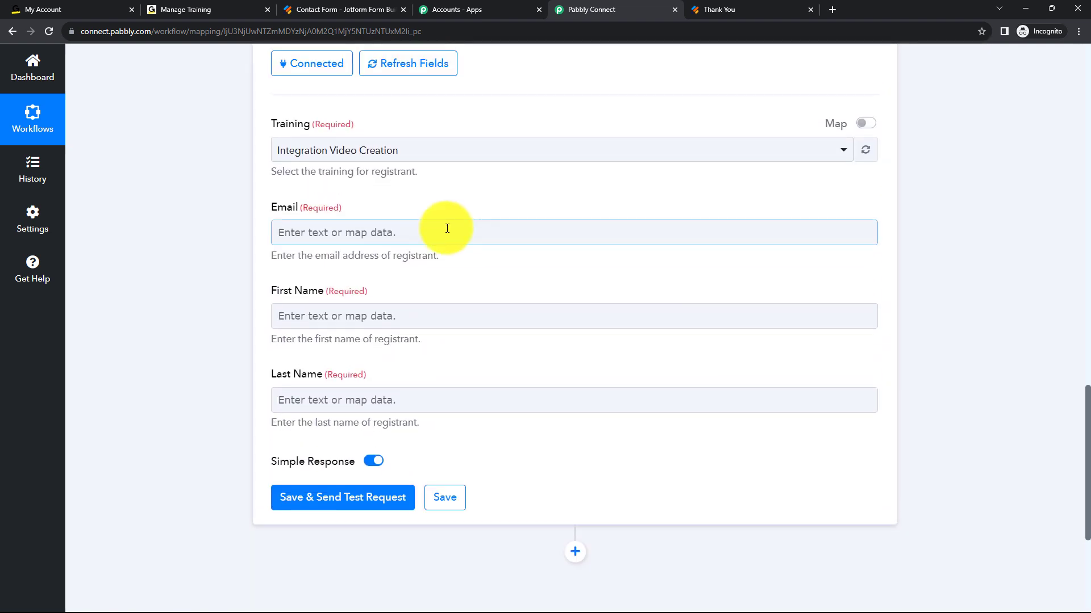
{"action": "left_click", "coordinate": [444, 232]}
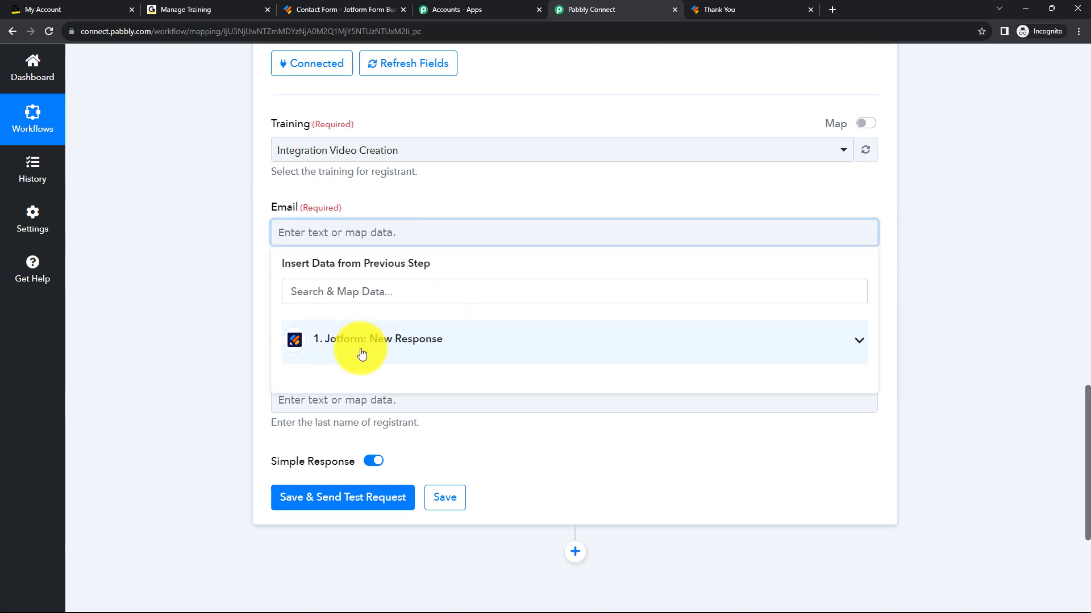
{"action": "left_click", "coordinate": [425, 337]}
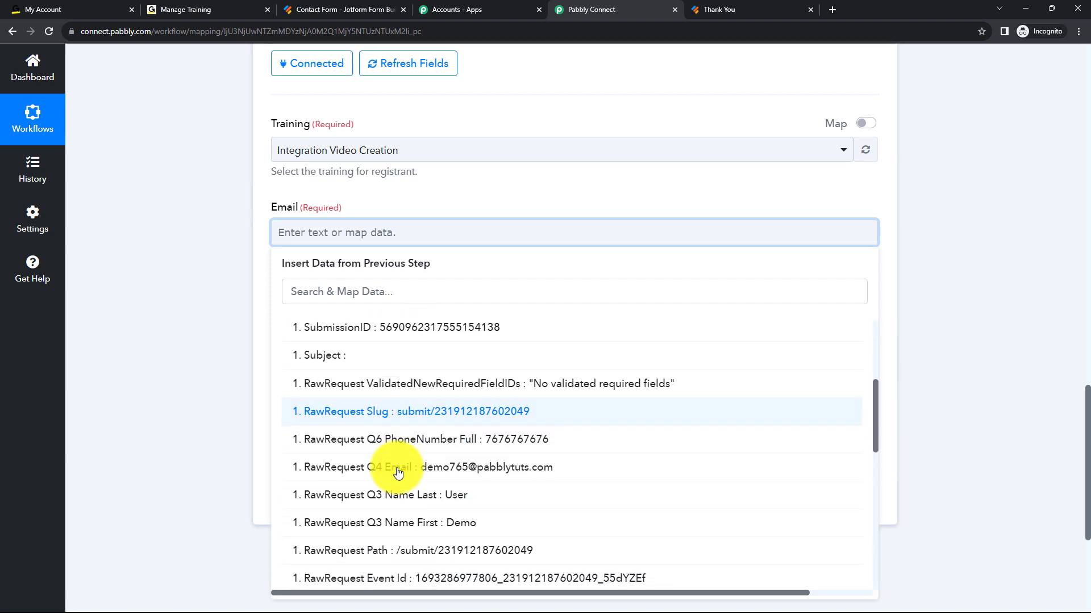
{"action": "scroll", "coordinate": [396, 397], "scroll_direction": "down", "scroll_amount": 1}
{"action": "left_click", "coordinate": [396, 385]}
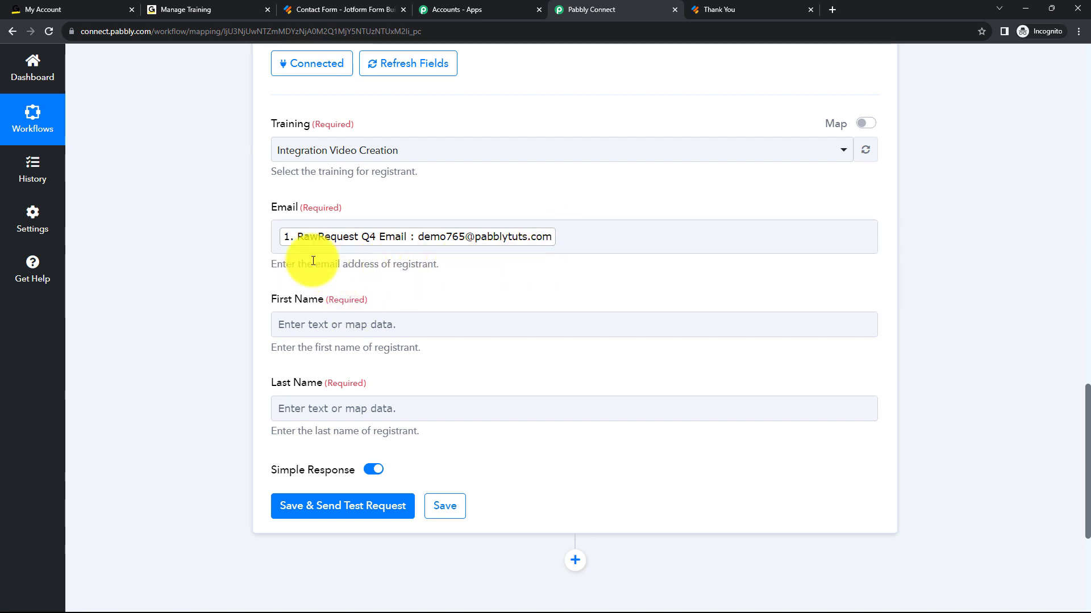
Map the registrant's First Name field to RawRequest Q3 Name First from the Jotform response.
{"action": "left_click", "coordinate": [359, 329]}
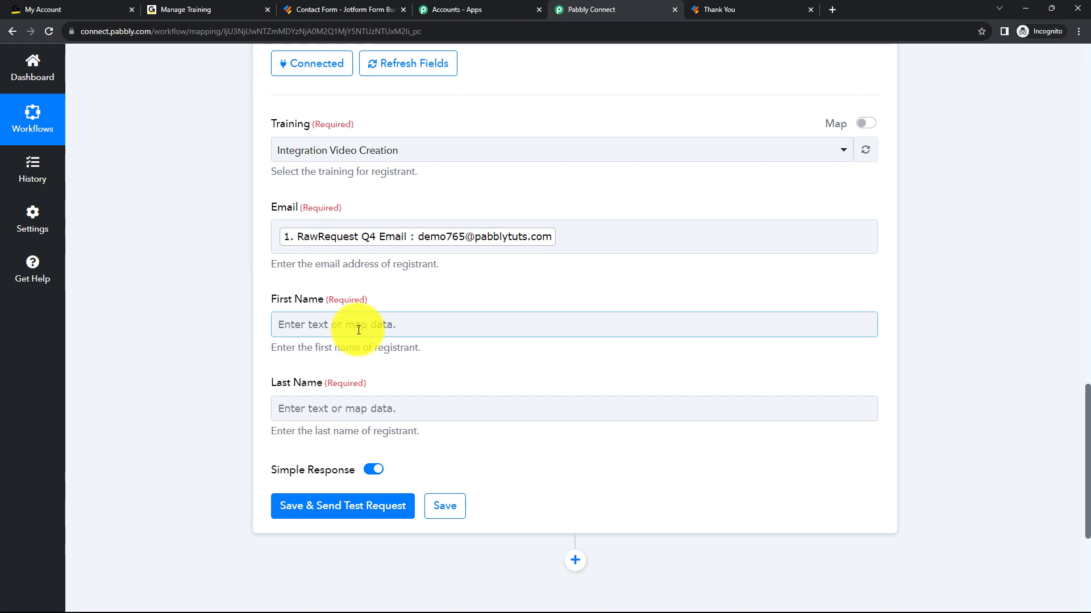
{"action": "left_click", "coordinate": [359, 329]}
{"action": "left_click", "coordinate": [390, 427]}
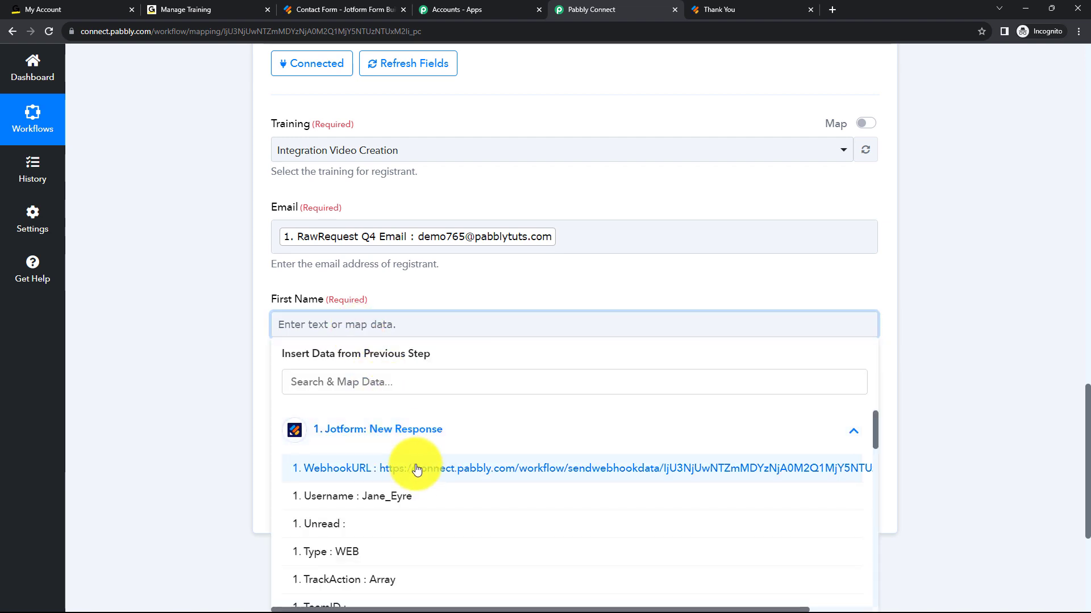
{"action": "scroll", "coordinate": [420, 506], "scroll_direction": "down", "scroll_amount": 10}
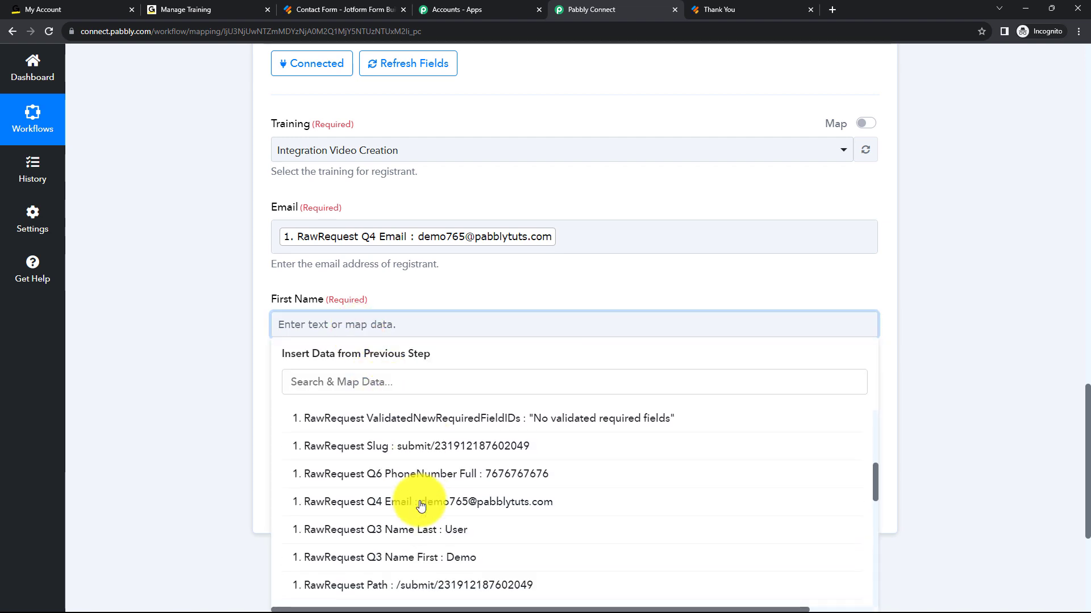
{"action": "left_click", "coordinate": [421, 546]}
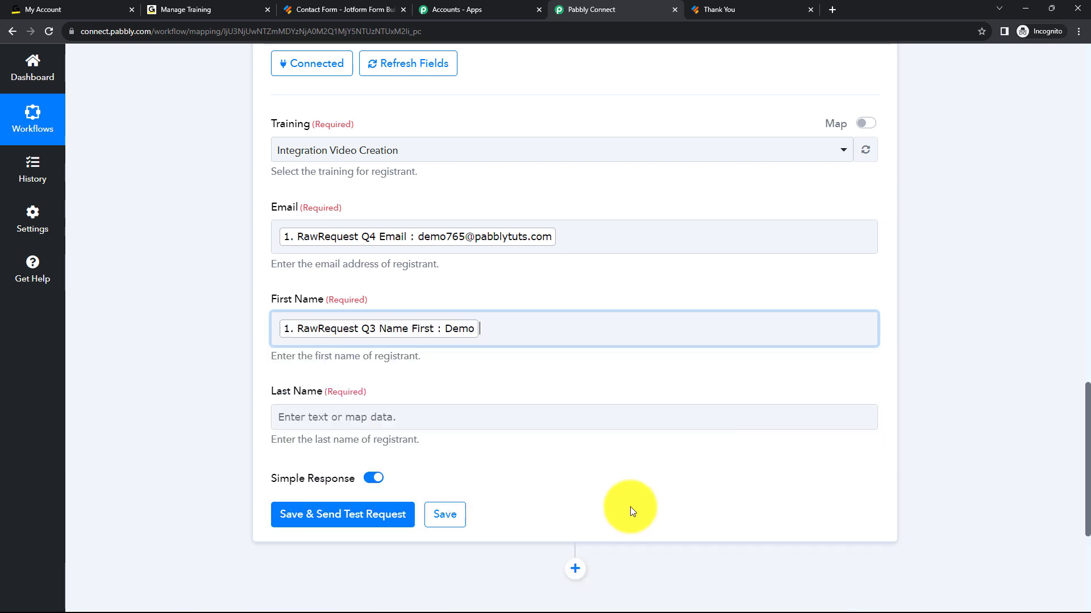
Map the registrant's Last Name field to RawRequest Q3 Name Last from the Jotform response.
{"action": "scroll", "coordinate": [524, 294], "scroll_direction": "down", "scroll_amount": 2}
{"action": "left_click", "coordinate": [412, 303]}
{"action": "left_click", "coordinate": [382, 410]}
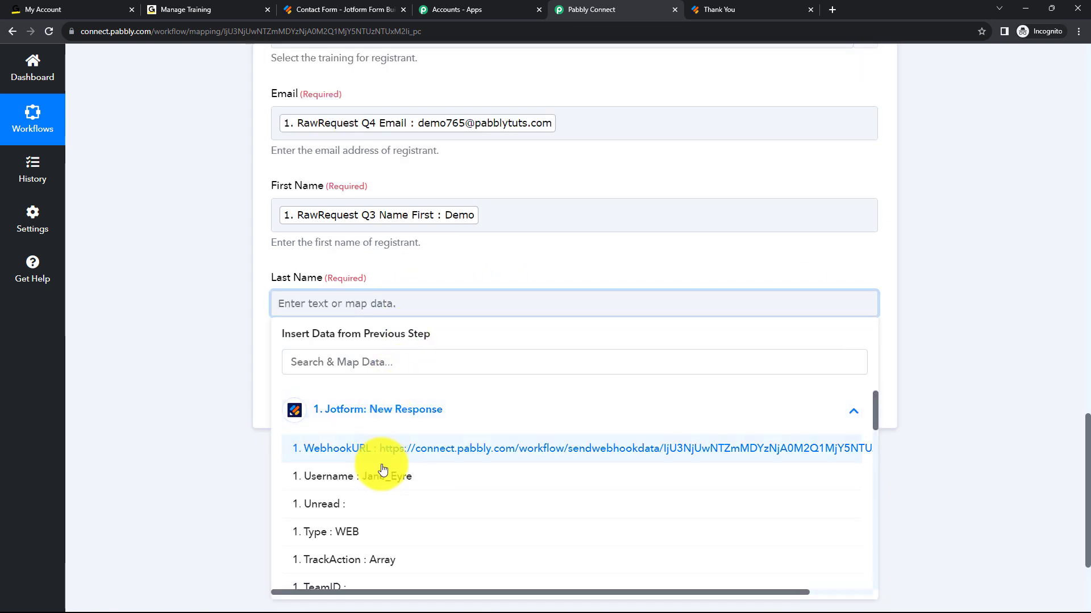
{"action": "scroll", "coordinate": [391, 516], "scroll_direction": "down", "scroll_amount": 8}
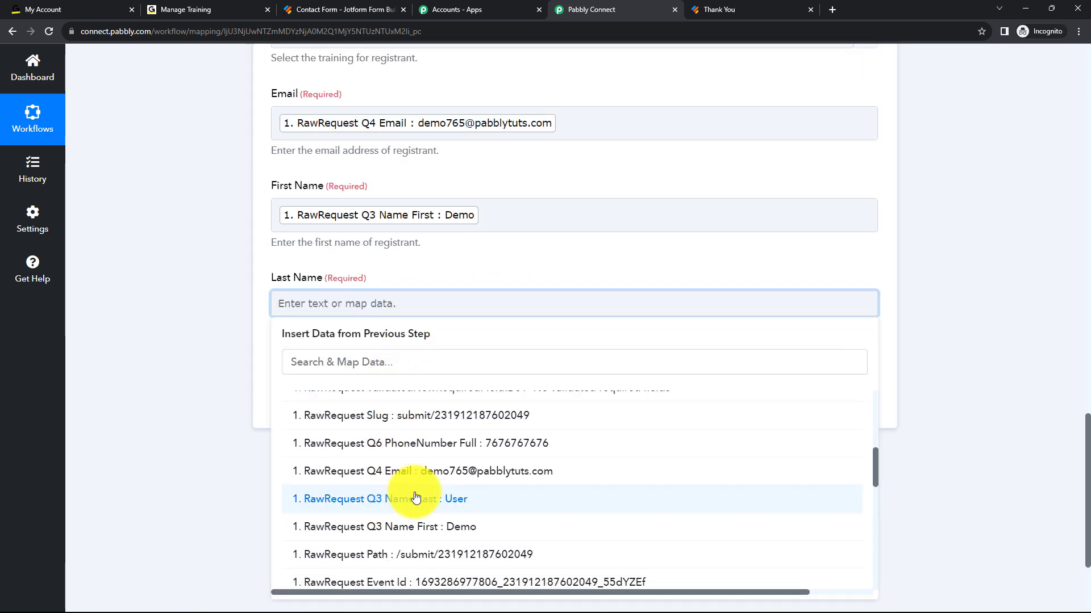
{"action": "left_click", "coordinate": [419, 497]}
{"action": "left_click", "coordinate": [940, 318]}
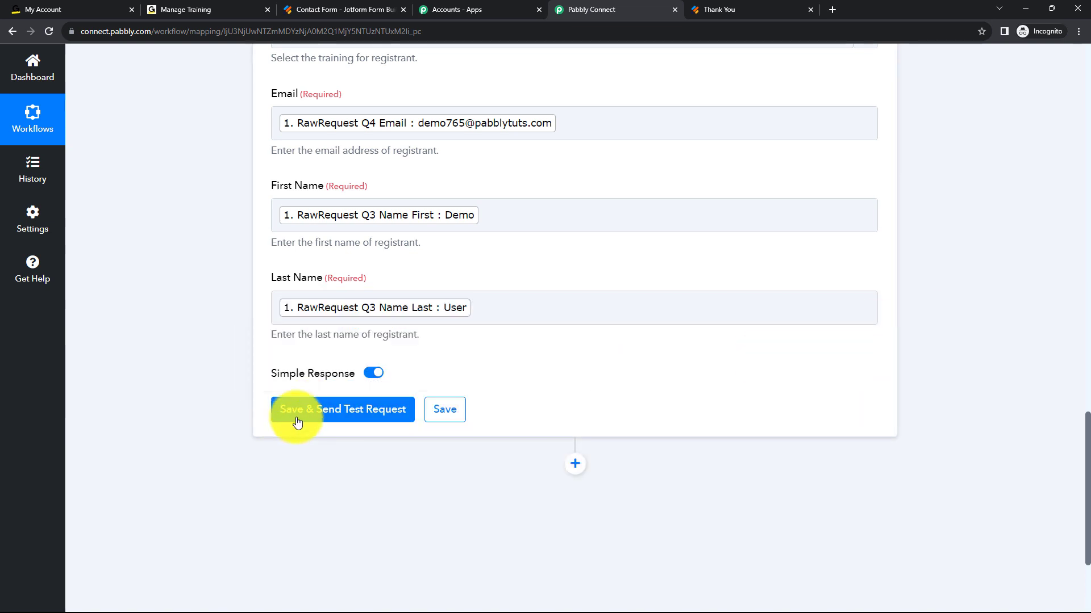
Save the Create Registrant action, send a test request and check the RegistrantKey in the received response.
{"action": "left_click", "coordinate": [308, 413]}
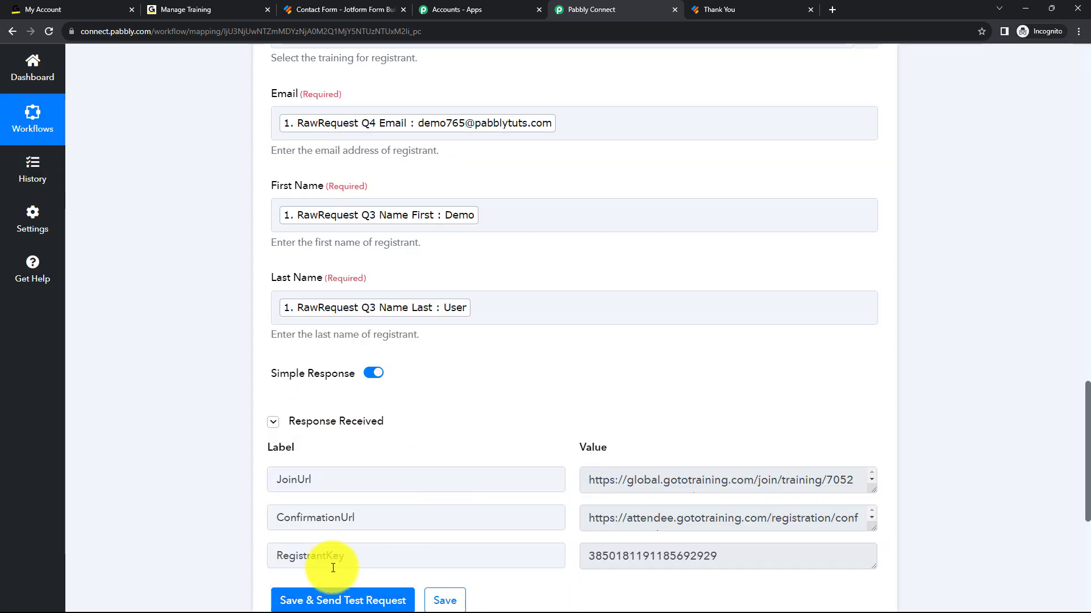
{"action": "left_click_drag", "start_coordinate": [735, 556], "coordinate": [584, 565]}
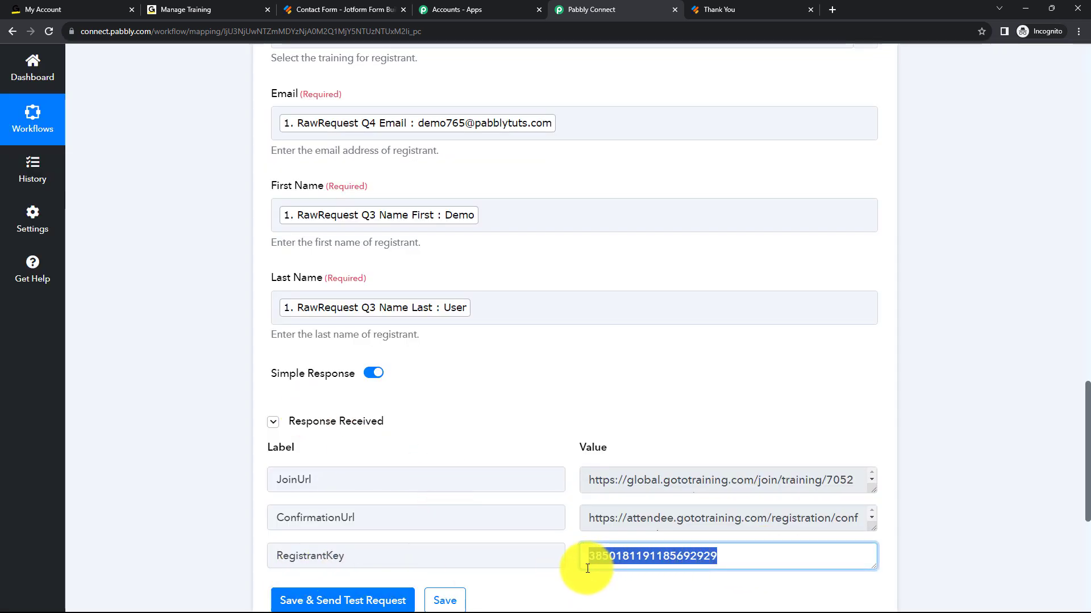
{"action": "left_click", "coordinate": [760, 562]}
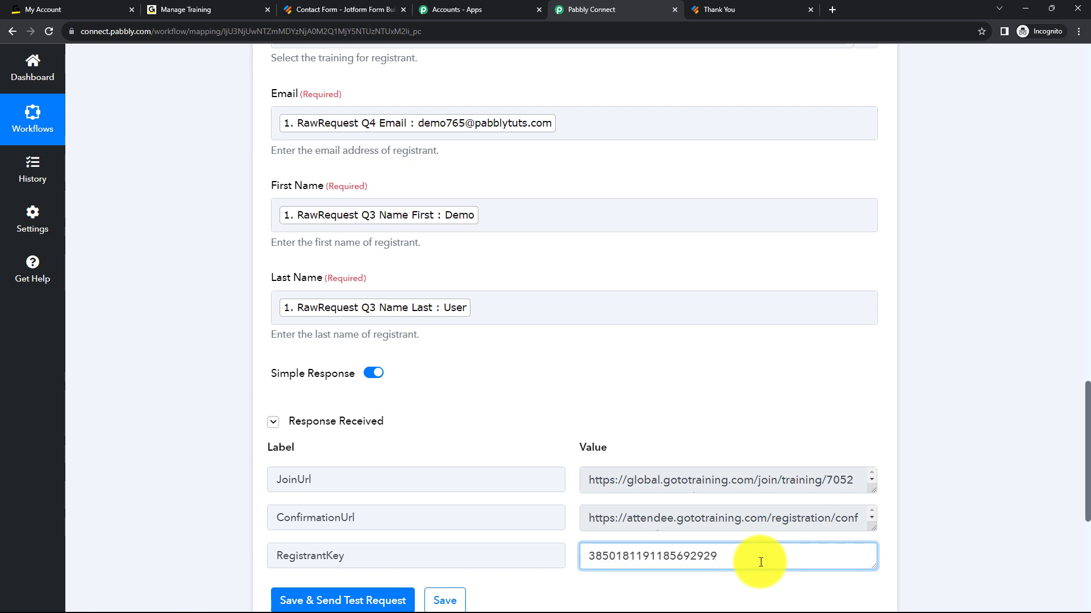
Reload the Integration Video Creation training in GoToTraining, view its registrants list, and return to the Pabbly Connect workflow with its steps collapsed.
{"action": "left_click", "coordinate": [42, 6]}
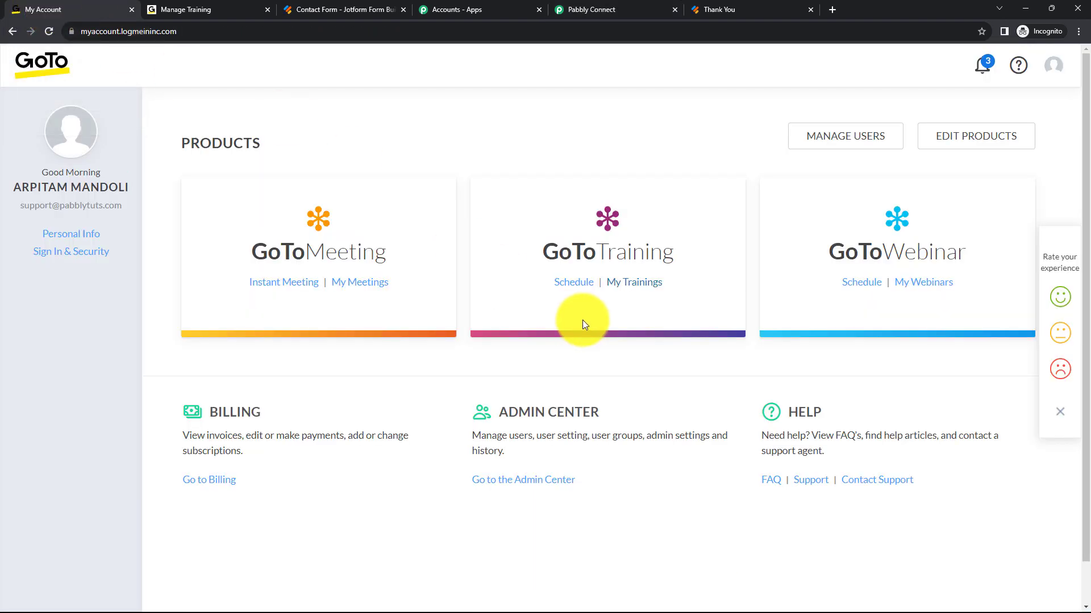
{"action": "left_click", "coordinate": [145, 7]}
{"action": "left_click", "coordinate": [48, 31]}
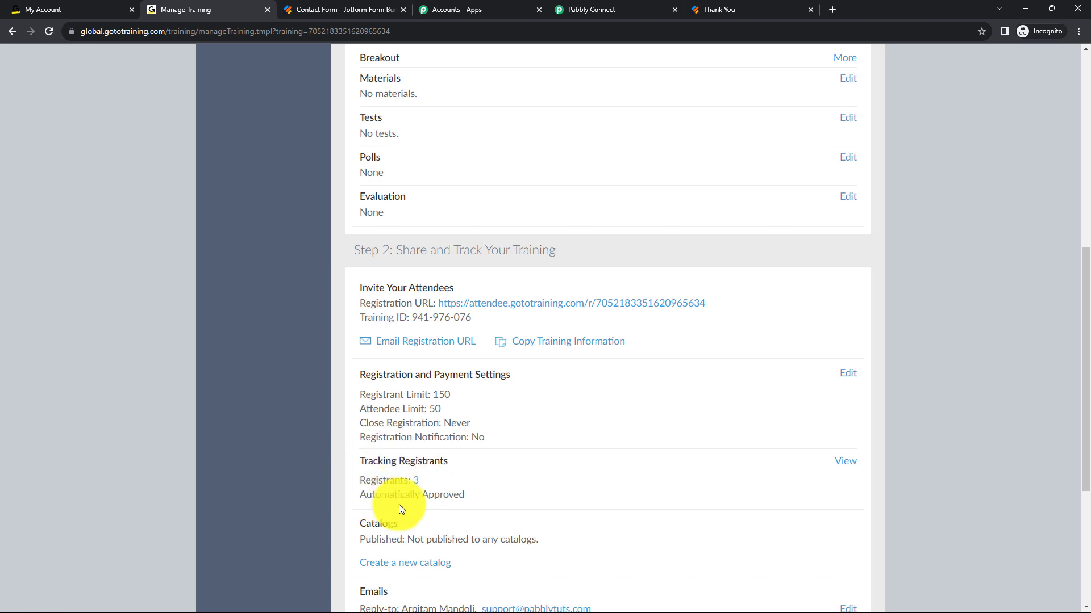
{"action": "left_click", "coordinate": [843, 467]}
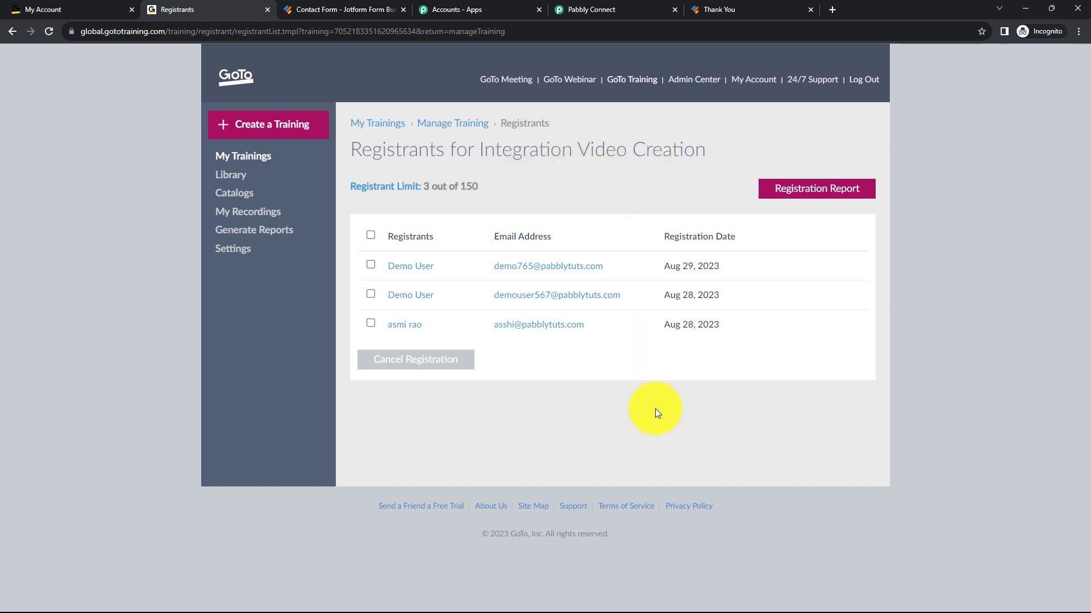
{"action": "left_click", "coordinate": [567, 5]}
{"action": "left_click", "coordinate": [873, 277]}
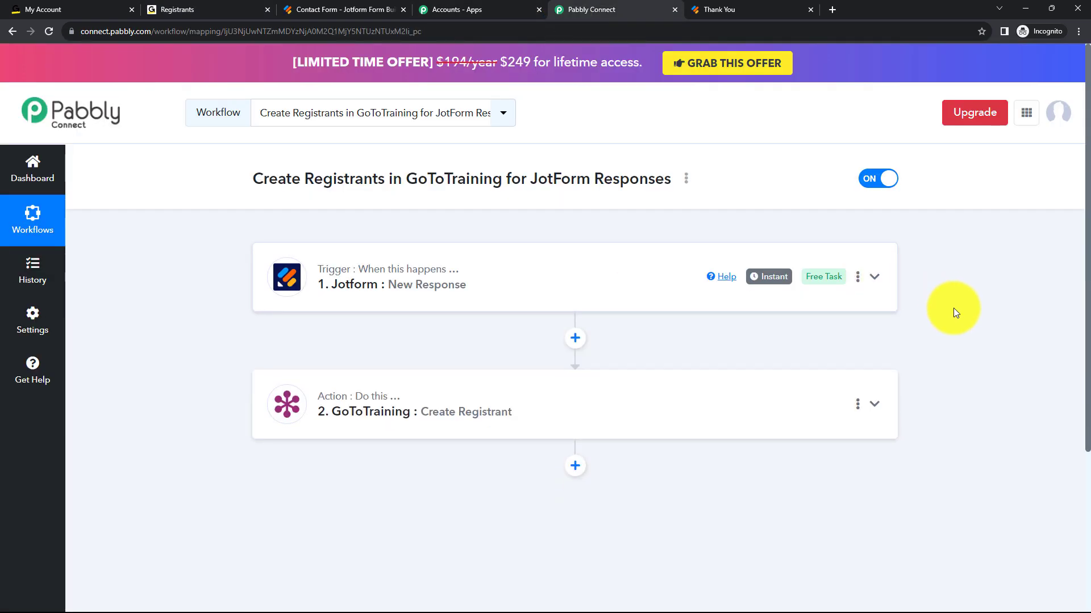